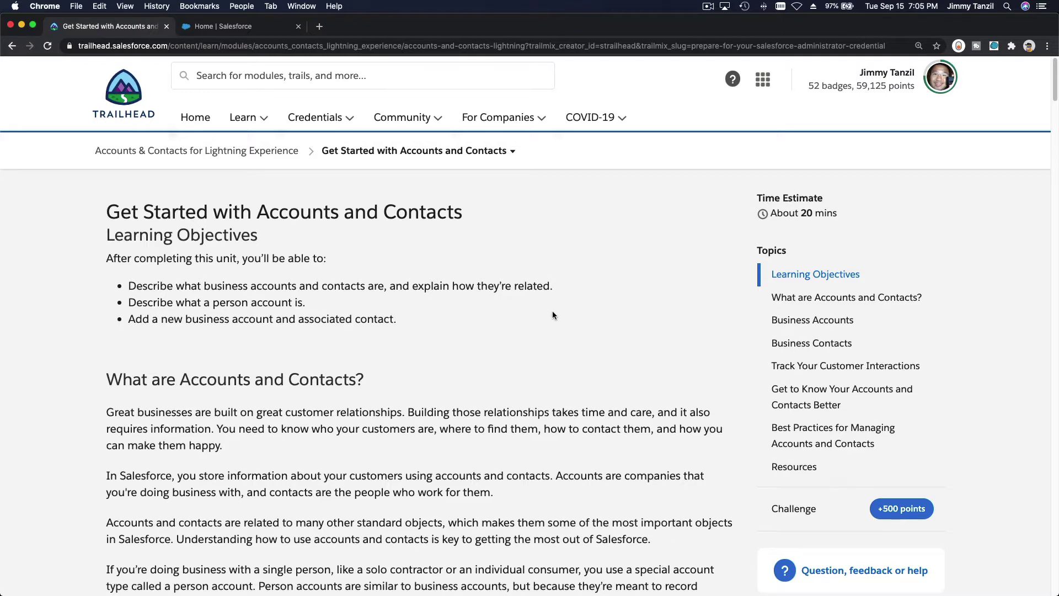
Scroll down to the 'What are Accounts and Contacts?' heading, highlighting it and the person-accounts paragraph while reading
scroll(552, 314, "down", 5)
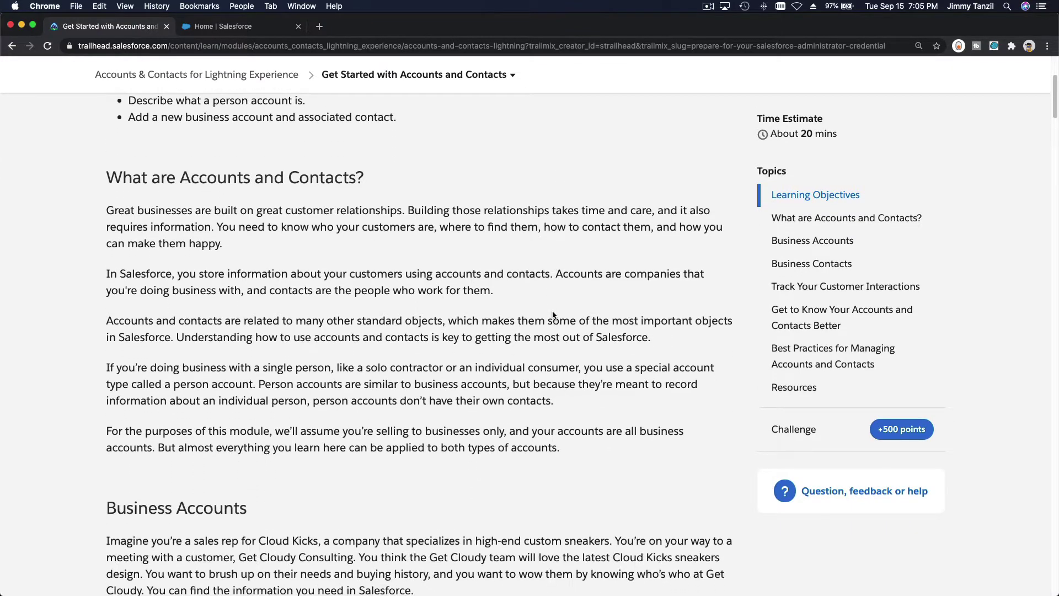
scroll(553, 315, "down", 1)
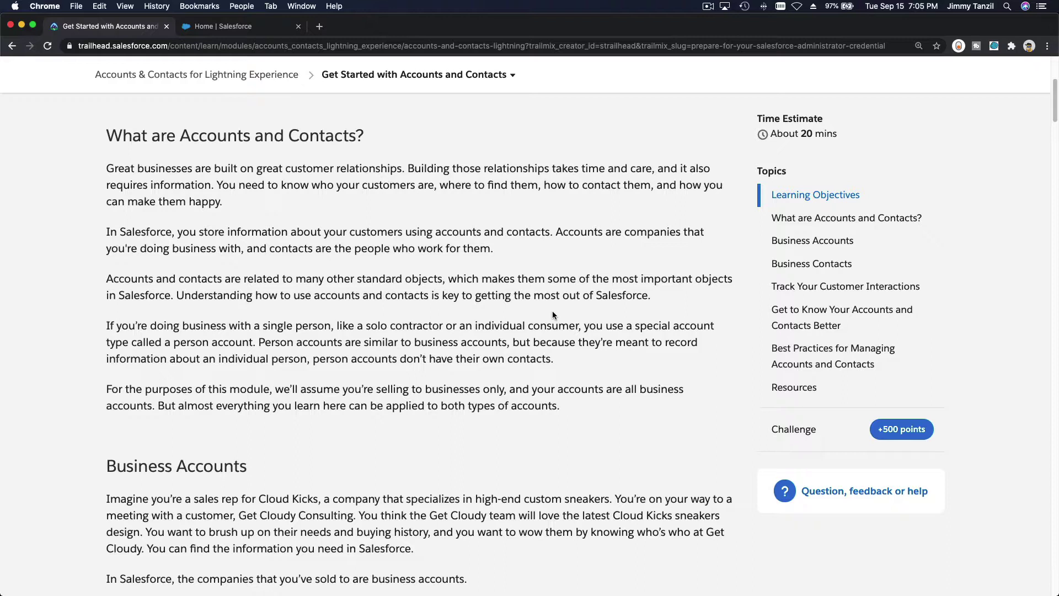
double_click(215, 137)
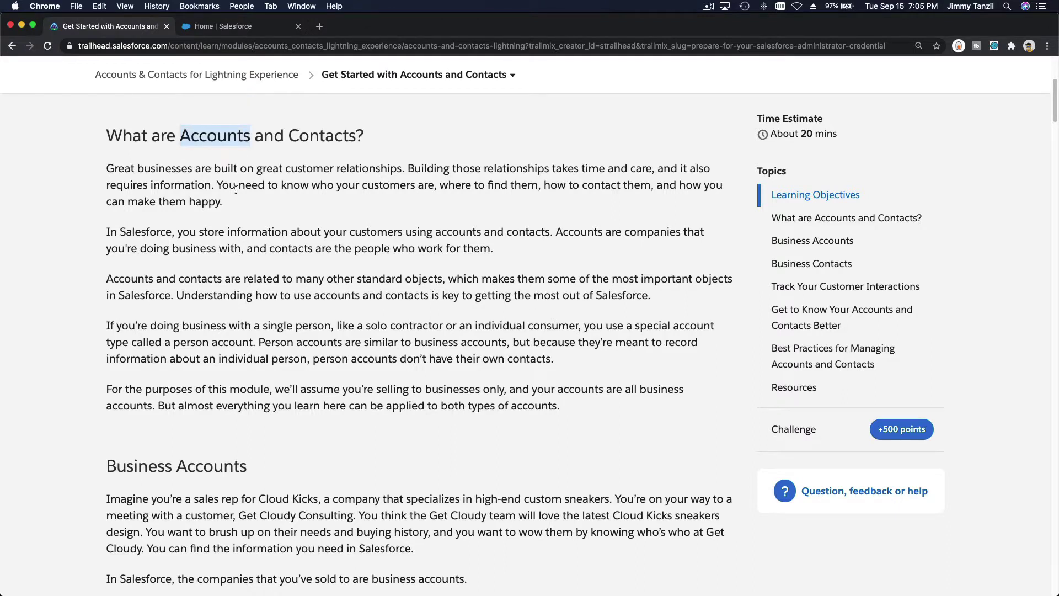
left_click(278, 211)
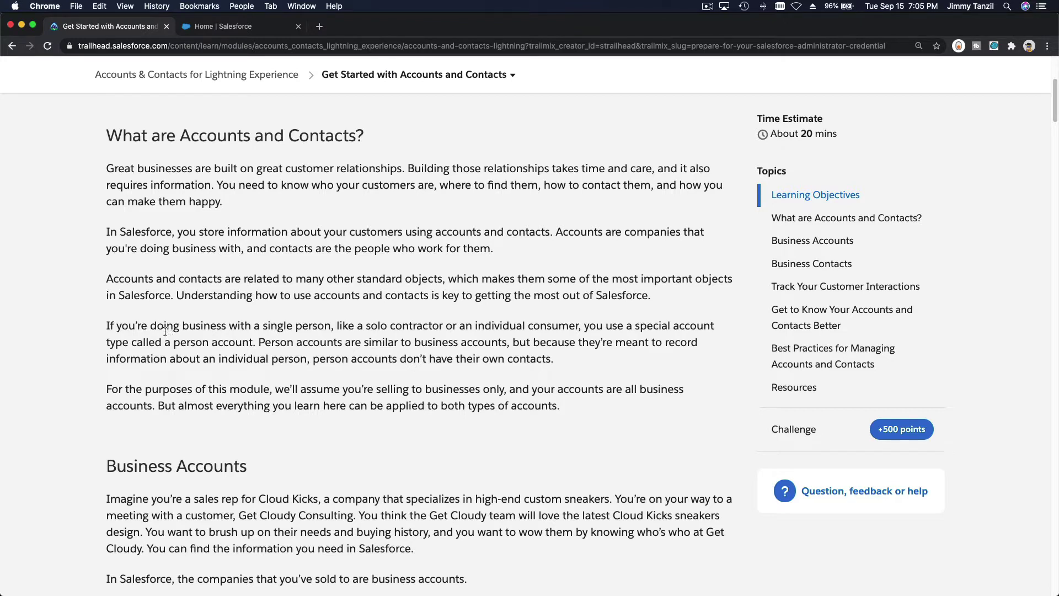
triple_click(165, 328)
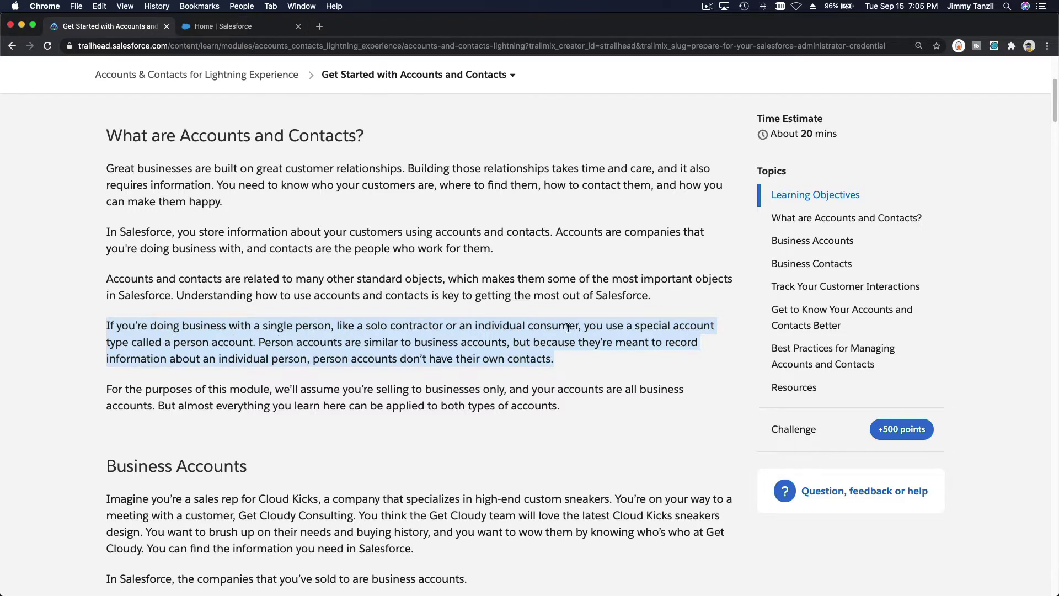
left_click(669, 326)
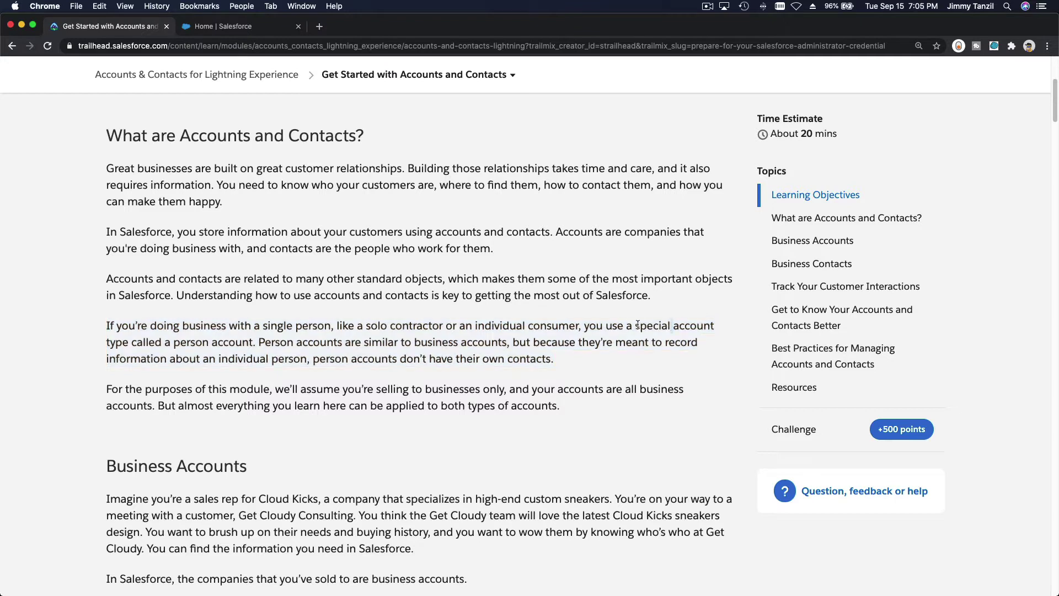
left_click_drag(636, 326, 253, 344)
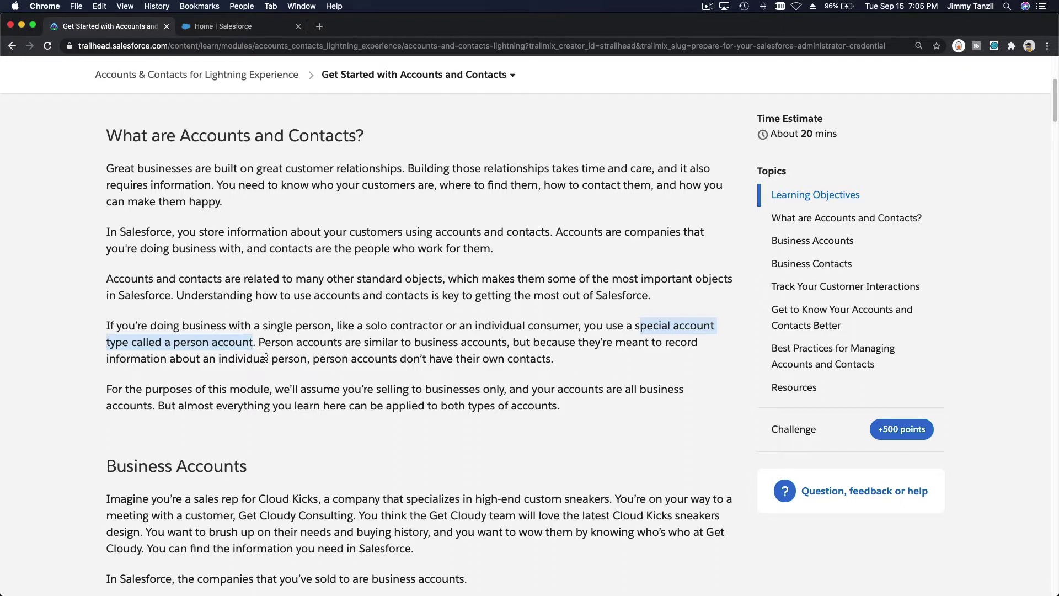
double_click(225, 137)
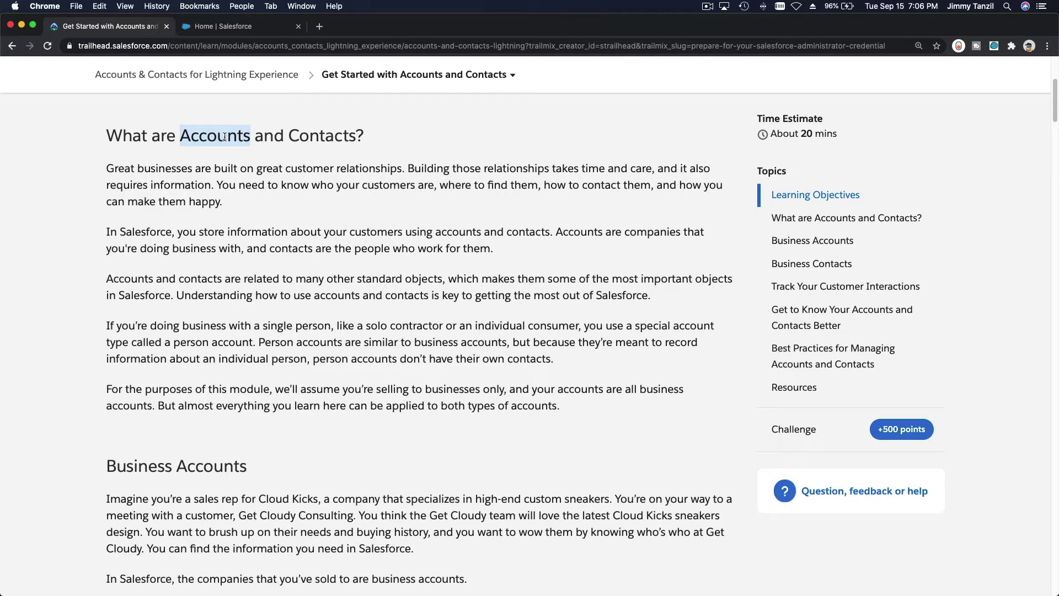
double_click(313, 139)
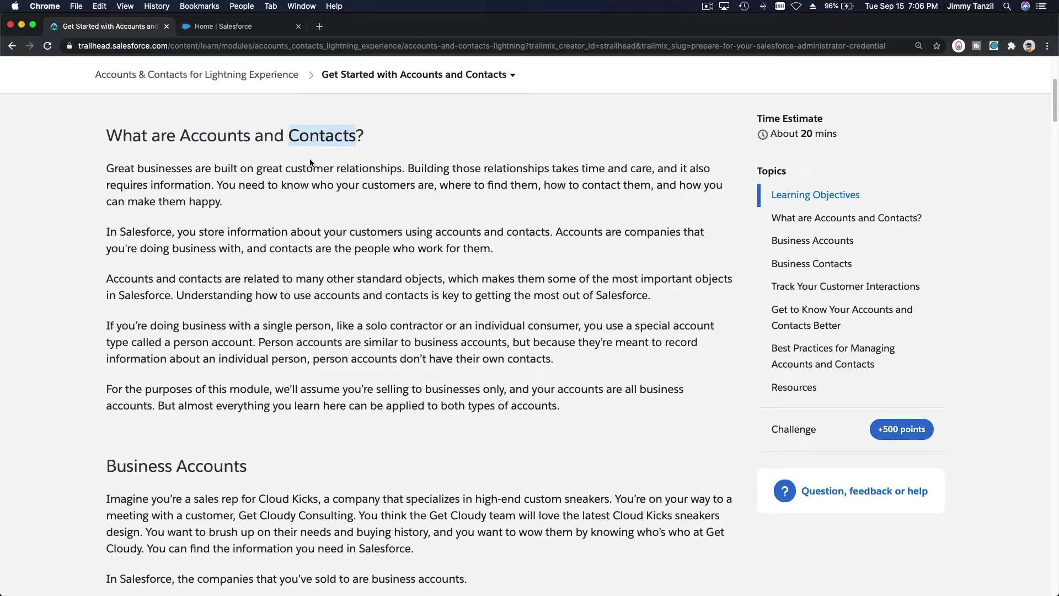
left_click(310, 162)
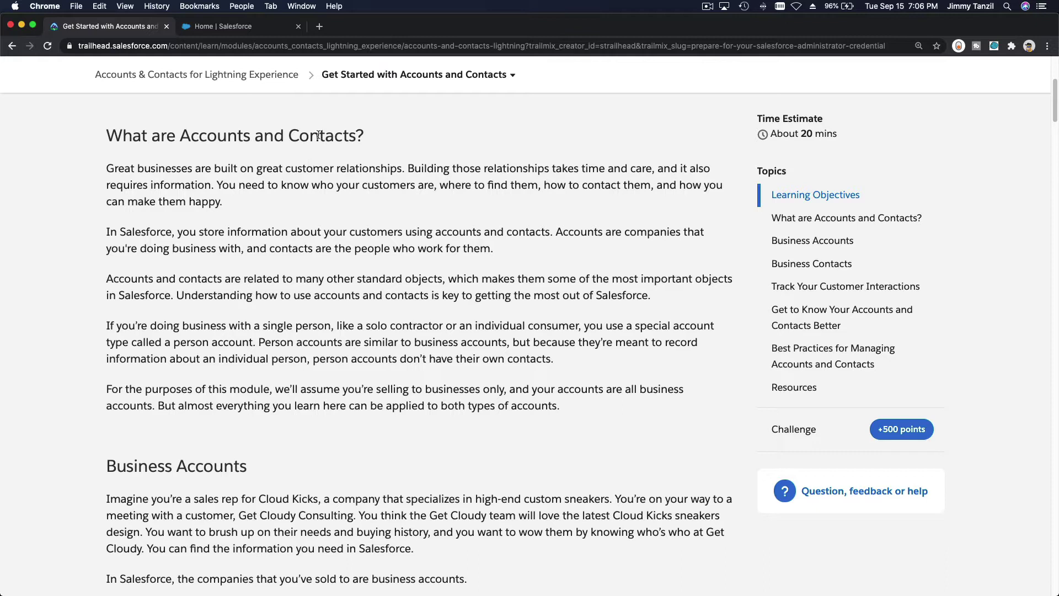
double_click(318, 135)
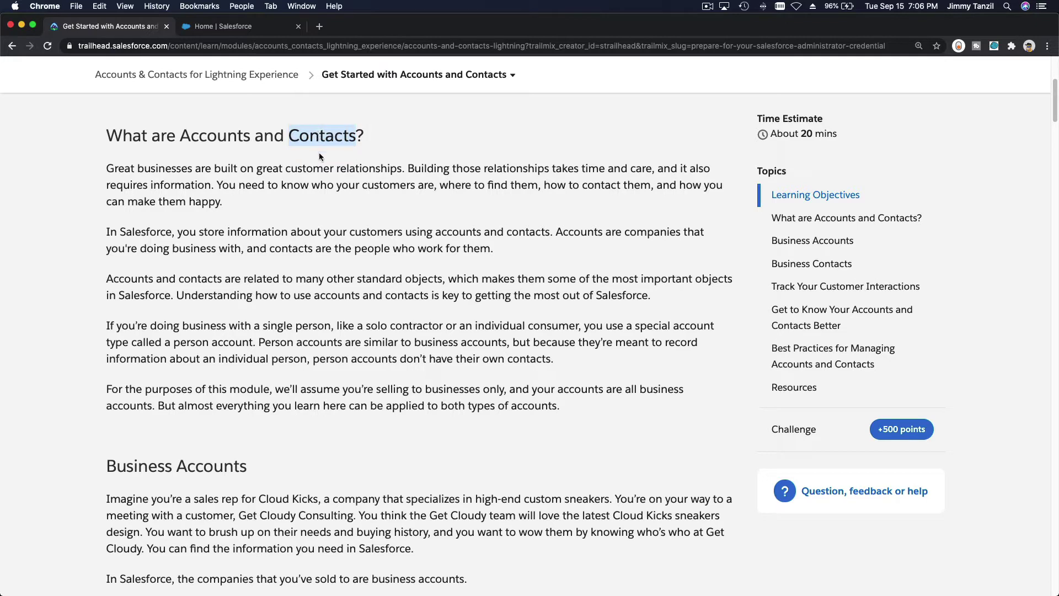
left_click(318, 152)
double_click(320, 145)
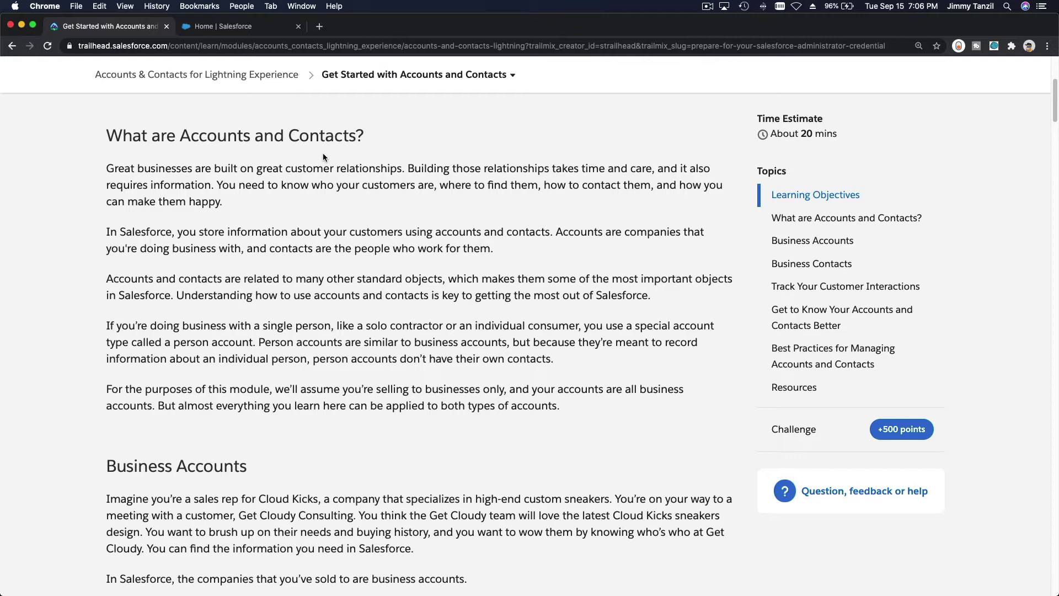
double_click(328, 139)
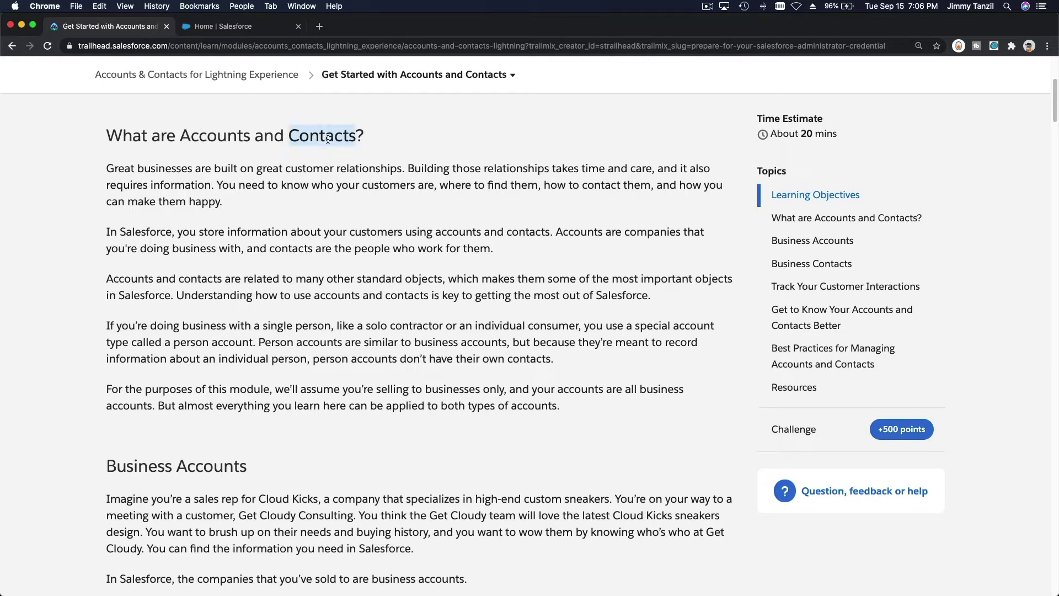
double_click(233, 137)
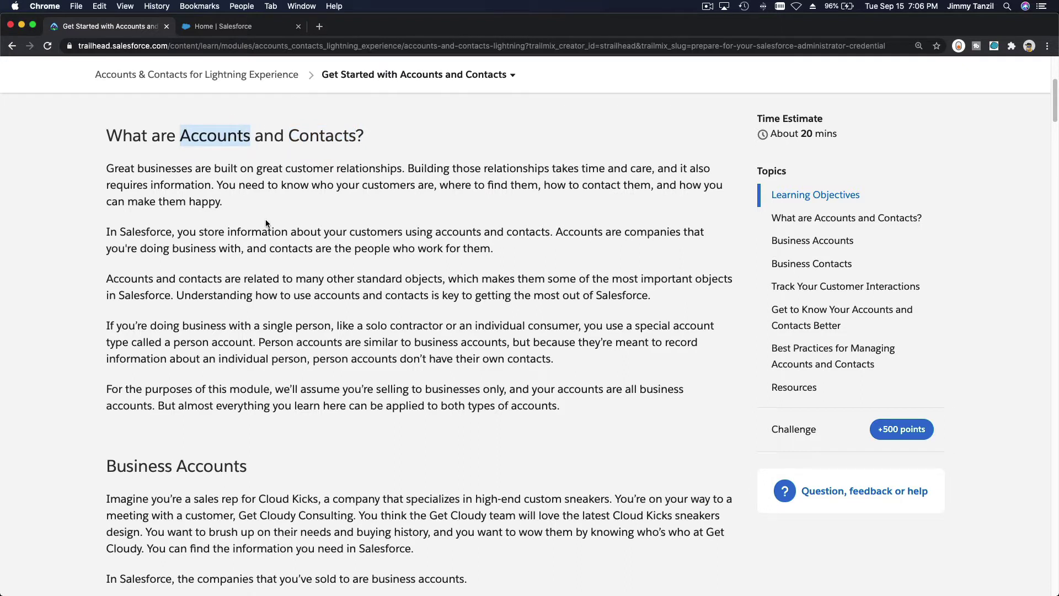
double_click(298, 232)
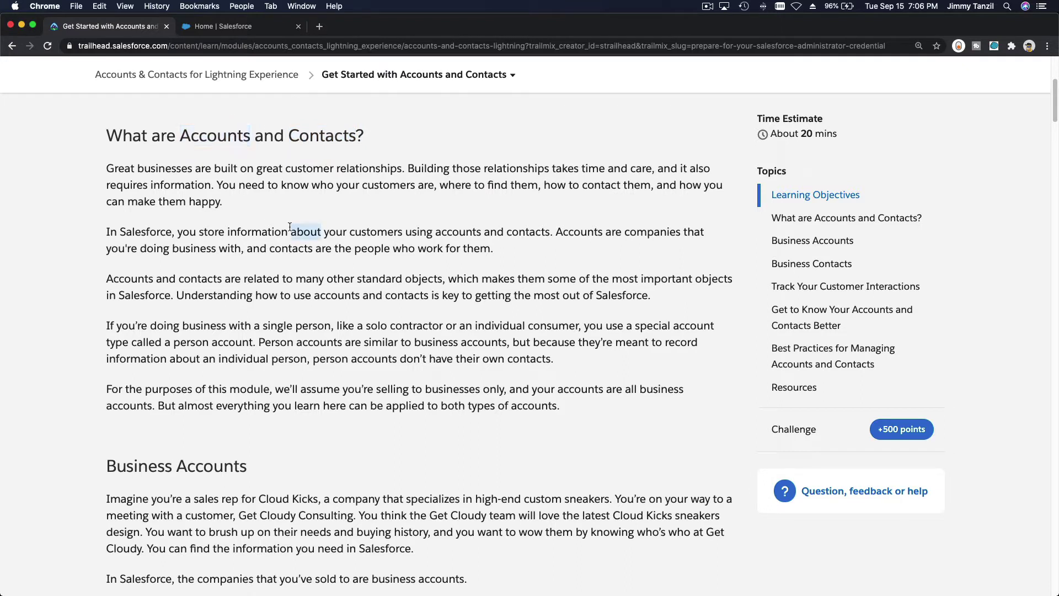
left_click(248, 199)
triple_click(227, 138)
double_click(322, 135)
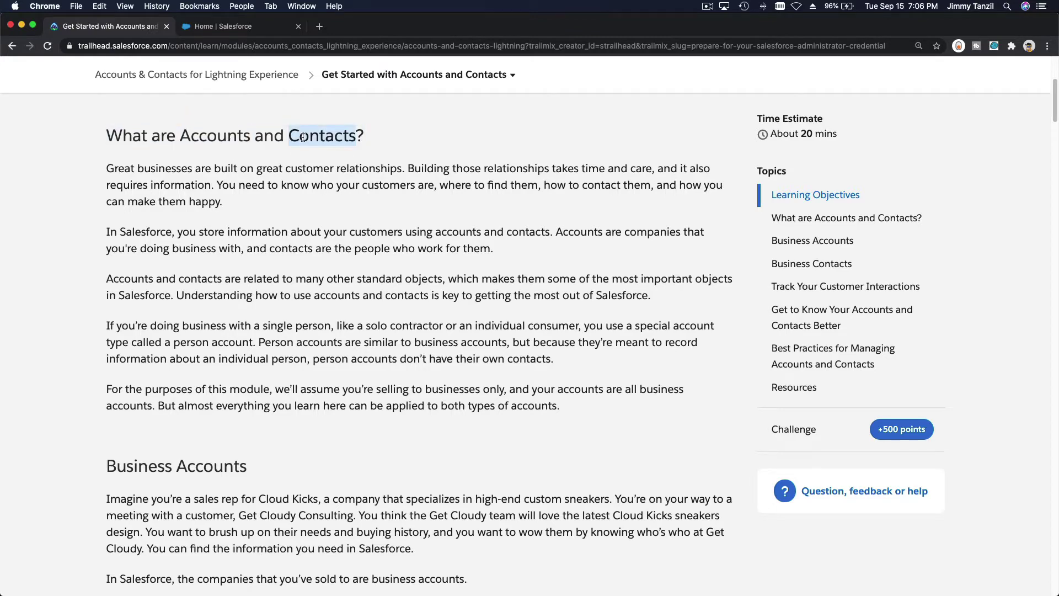
Scroll down to the Business Accounts steps for Get Cloudy, briefly checking the module's unit list
left_click(329, 197)
scroll(329, 197, "down", 5)
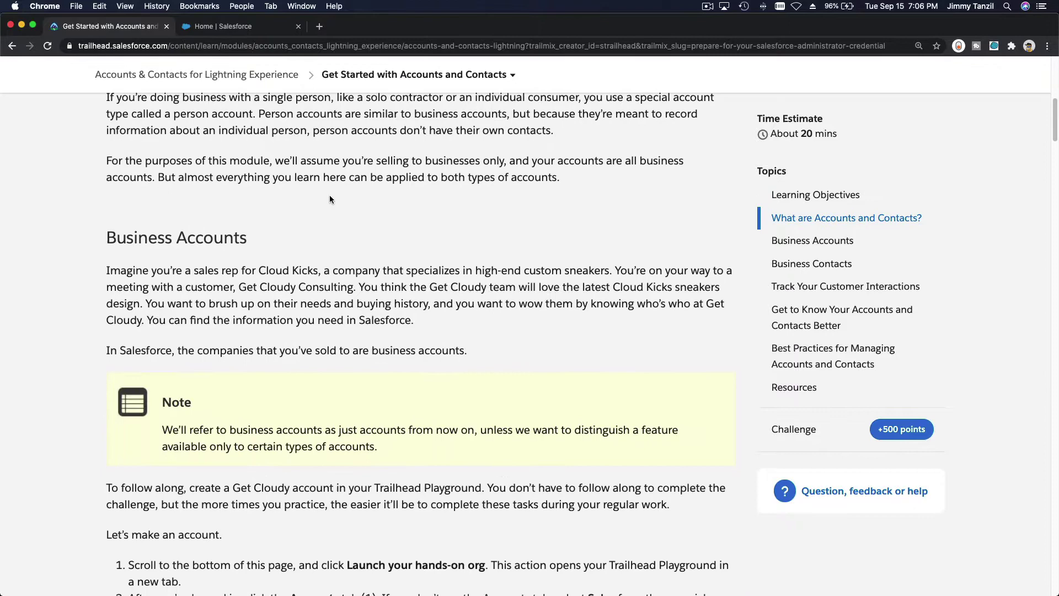
scroll(329, 199, "down", 3)
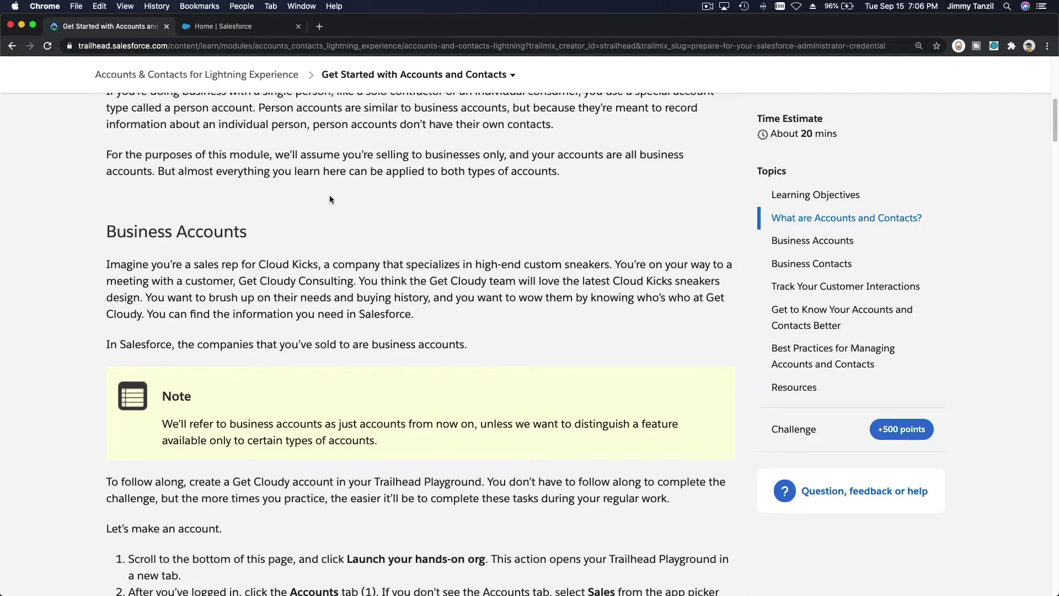
scroll(330, 195, "down", 3)
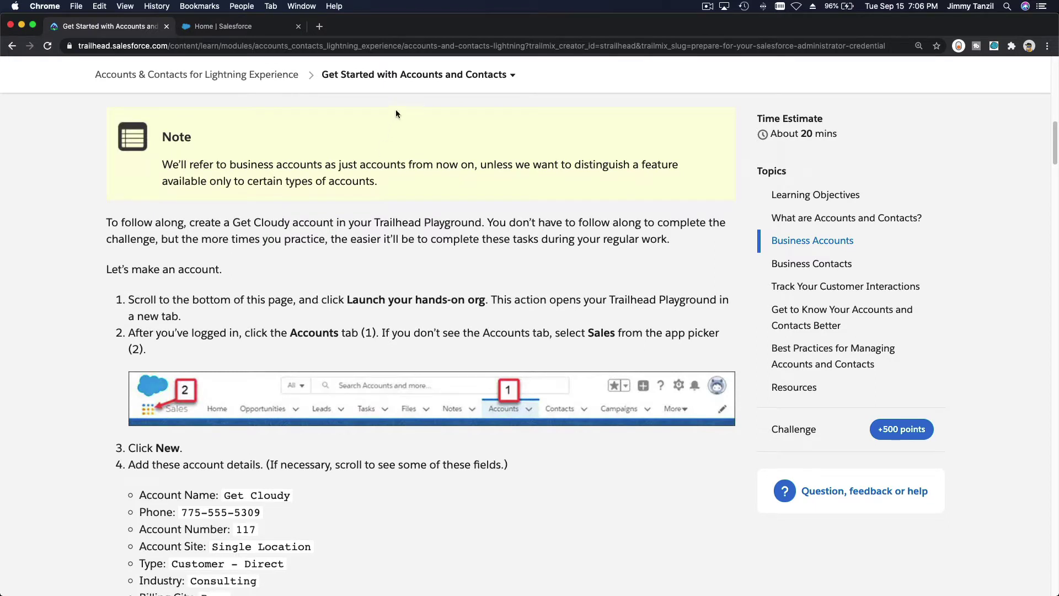
left_click(405, 75)
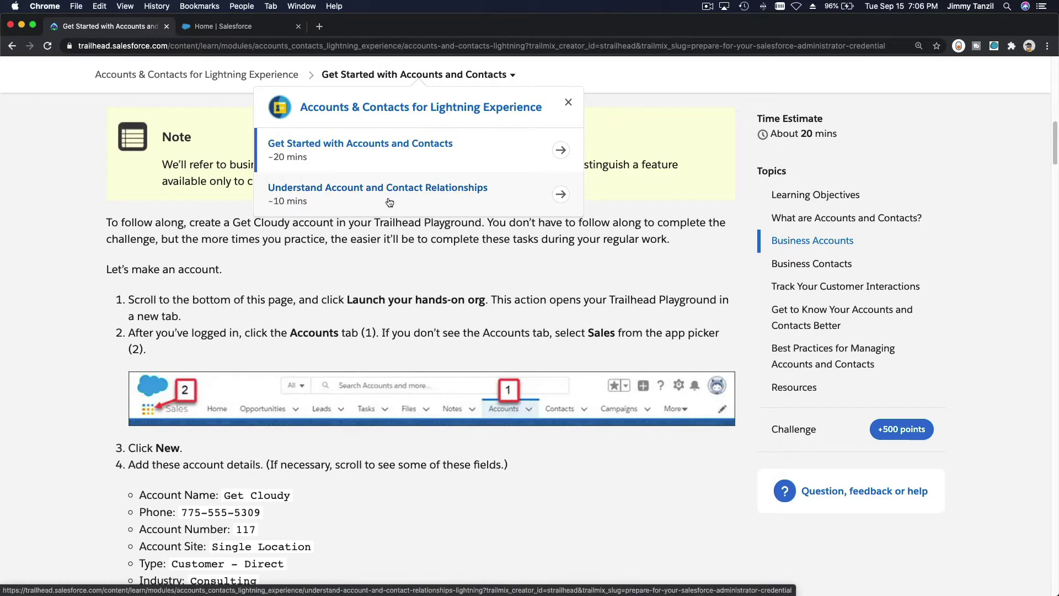
left_click(386, 279)
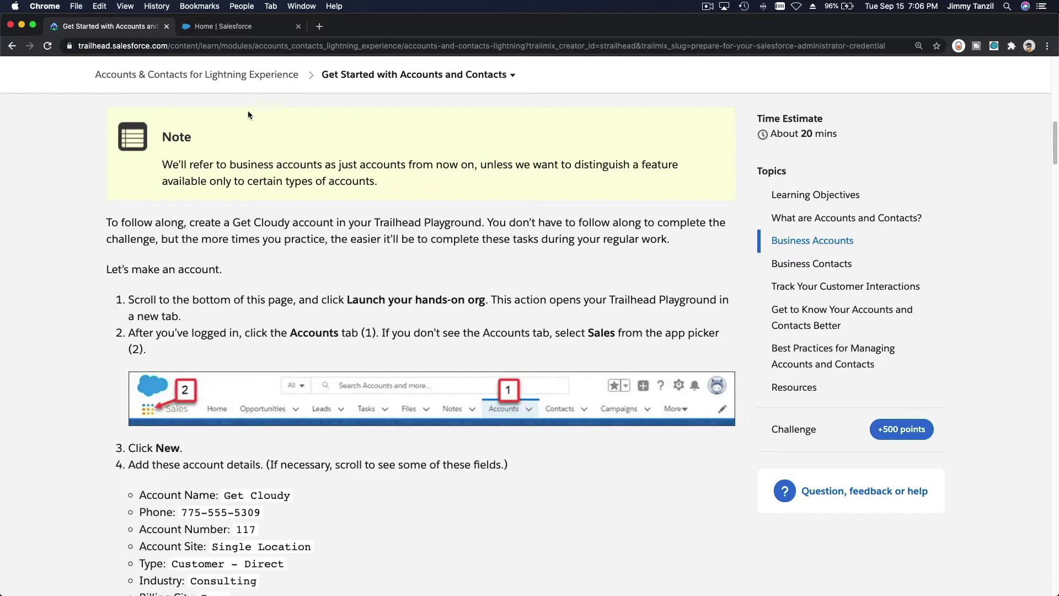
Move from Setup to the Sales app via the App Launcher and show the Accounts list
left_click(230, 27)
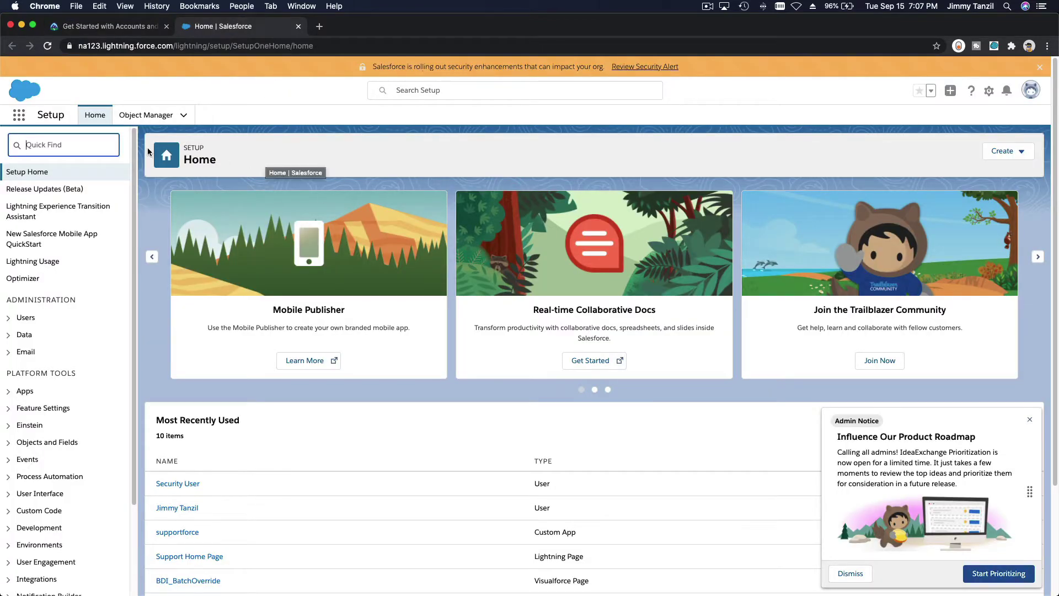
left_click(21, 119)
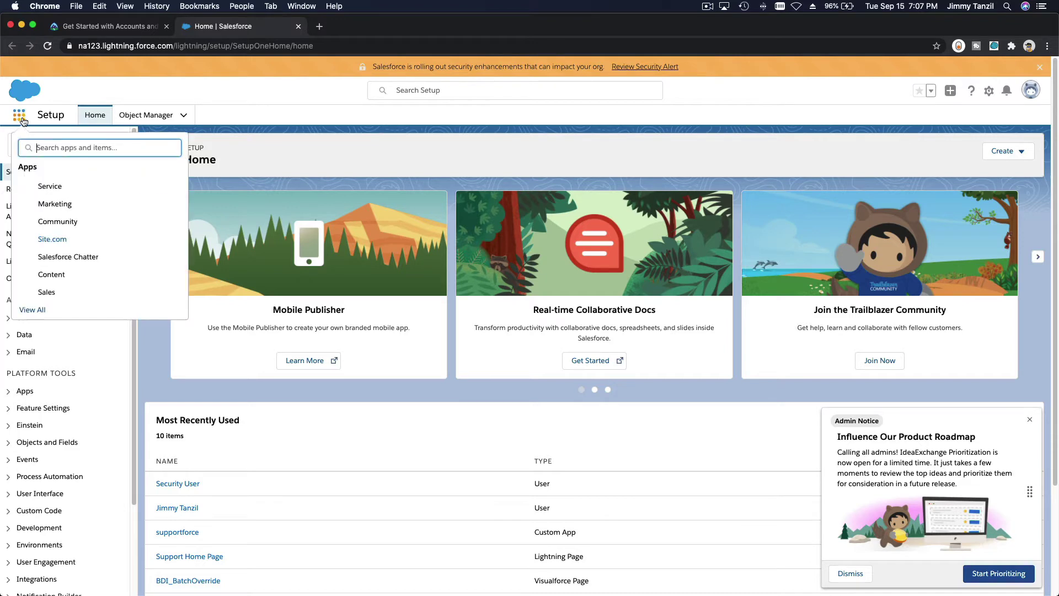
left_click(46, 293)
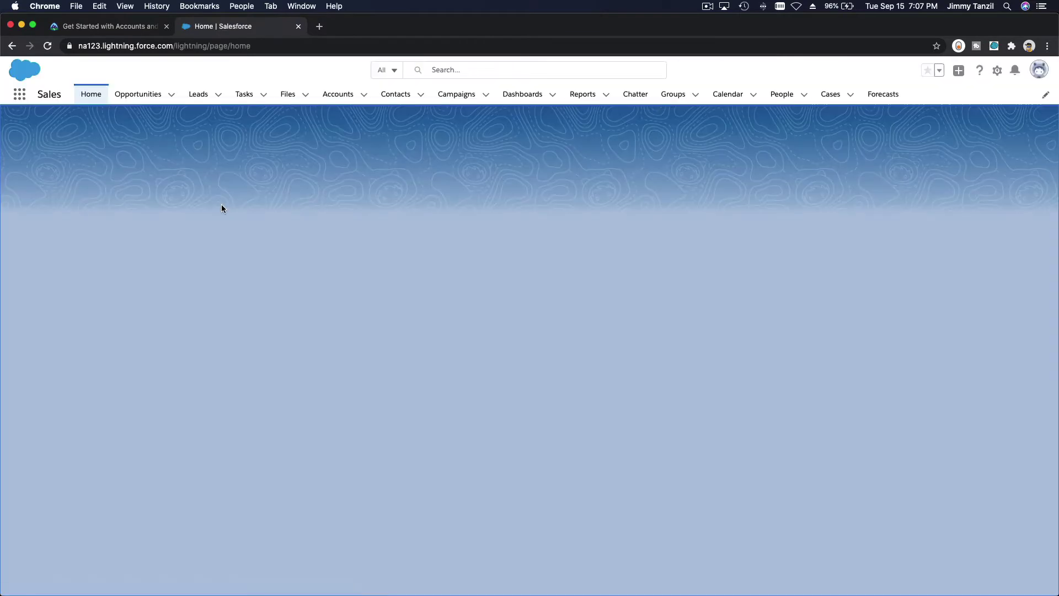
left_click(336, 96)
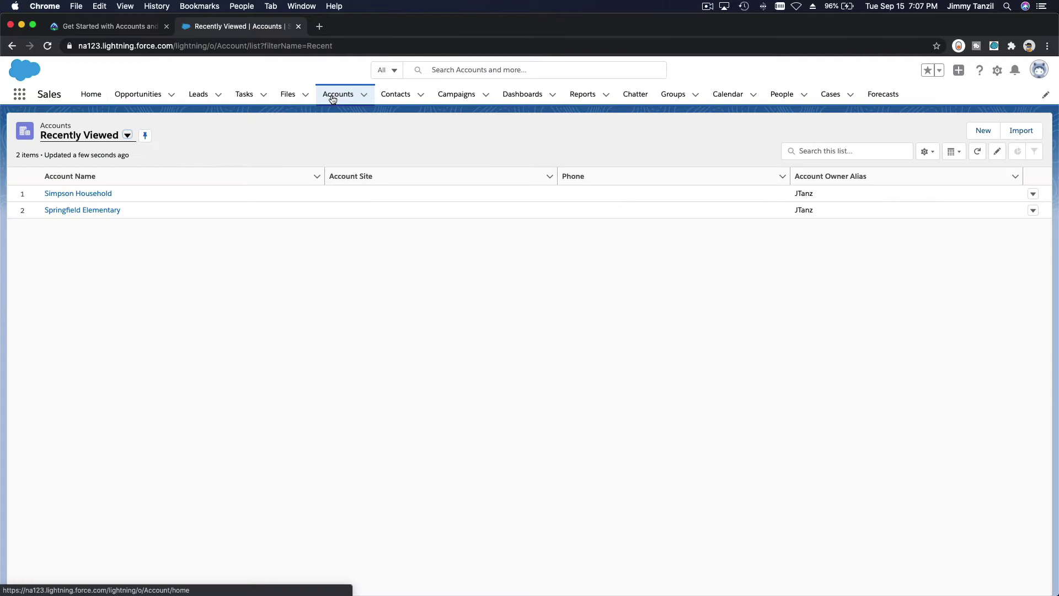
Start a new account and paste 'Get Cloudy' from the lesson as the Account Name
left_click(983, 130)
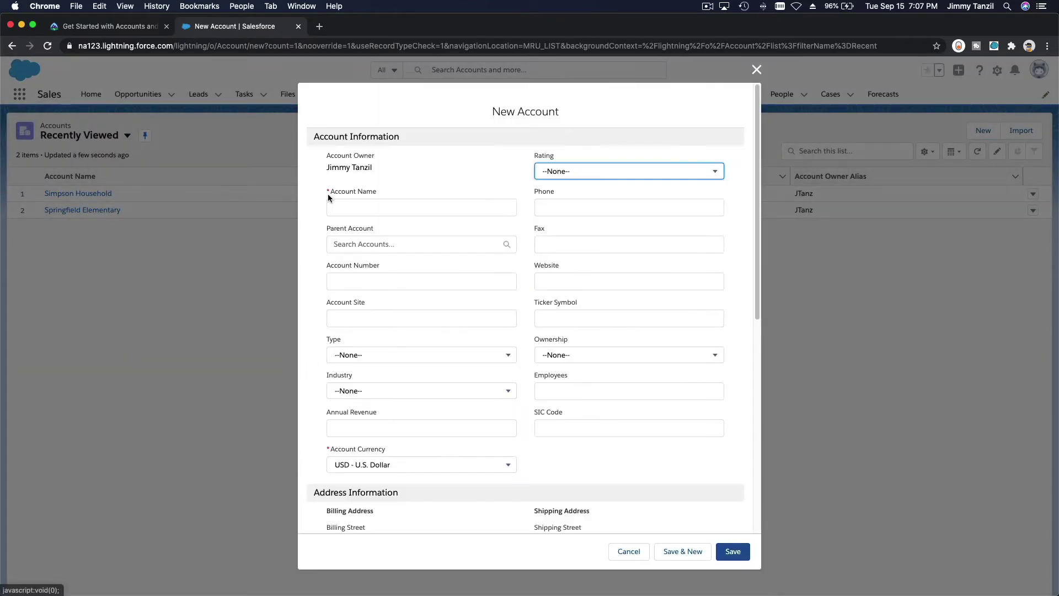
left_click(110, 29)
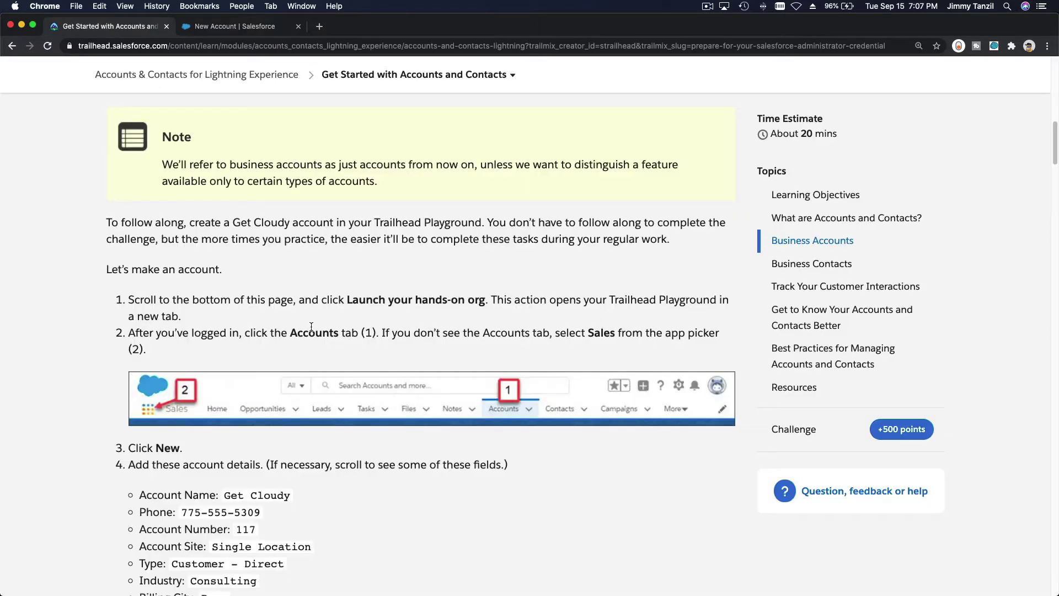
scroll(248, 385, "down", 3)
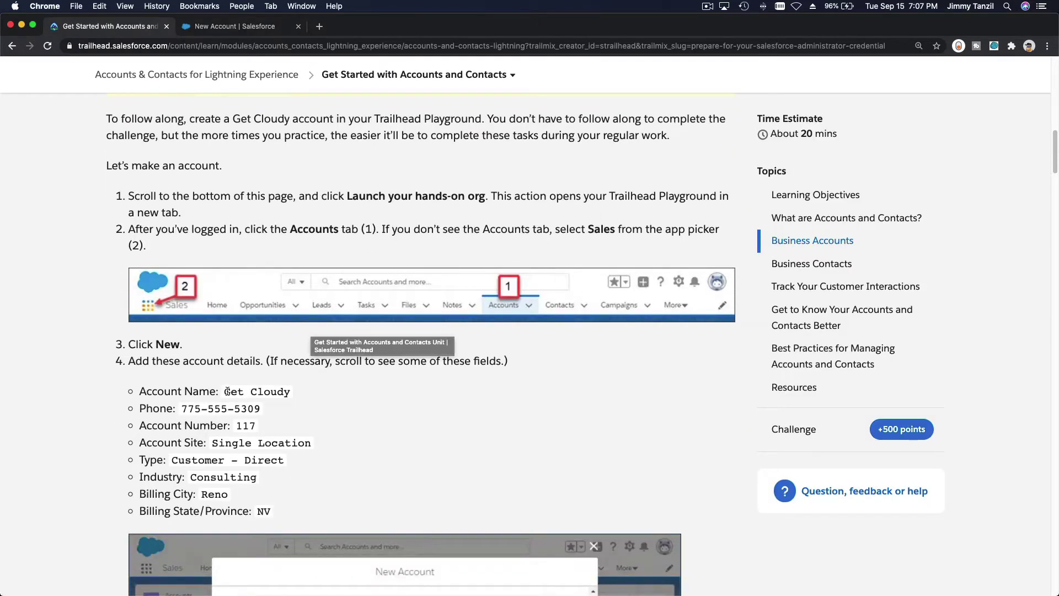
left_click_drag(225, 391, 295, 393)
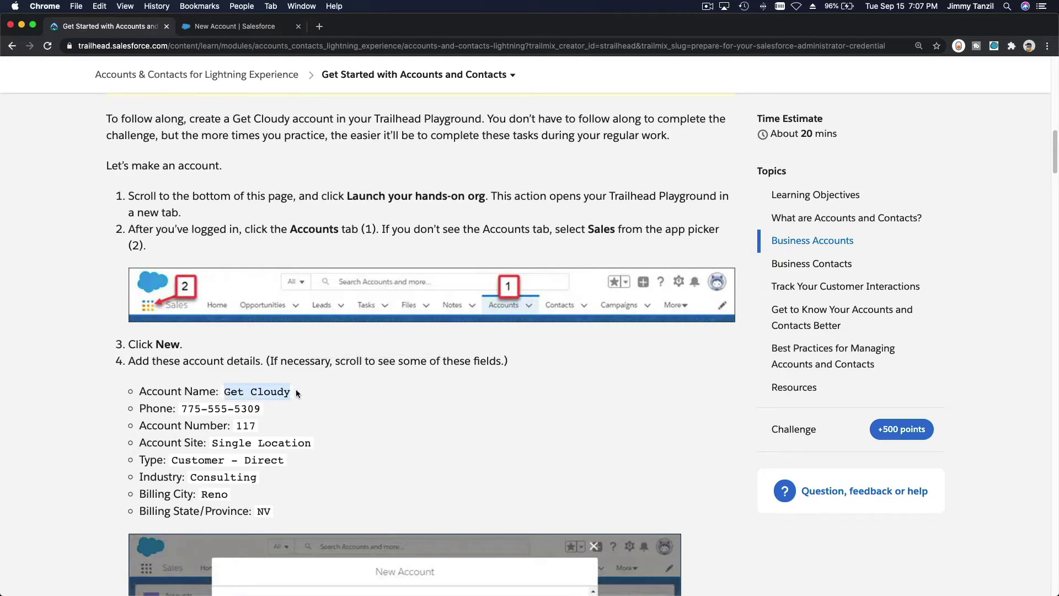
key("super+c")
left_click(234, 27)
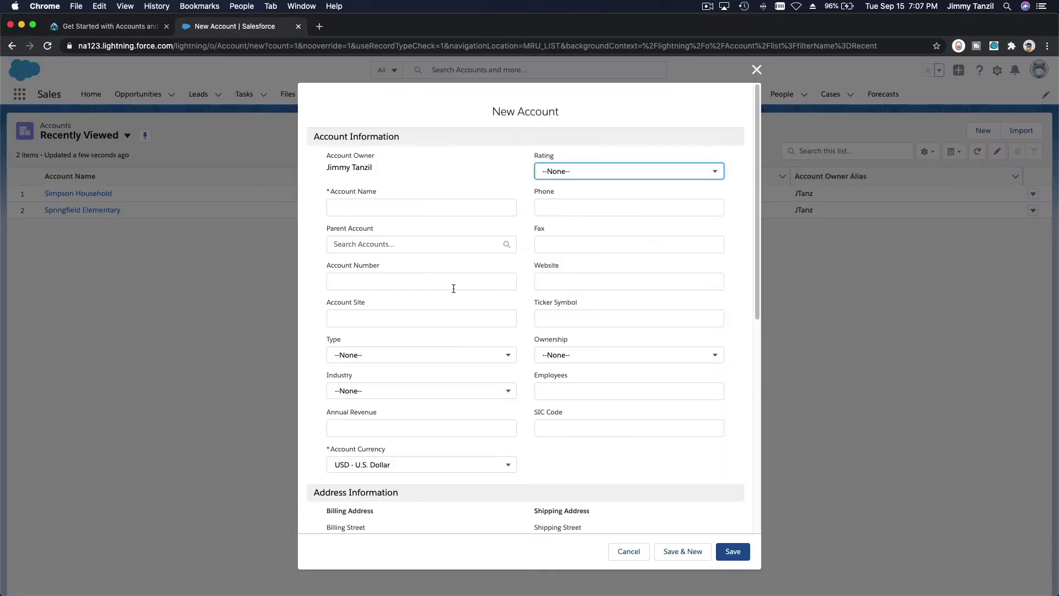
left_click(422, 207)
key("super+v")
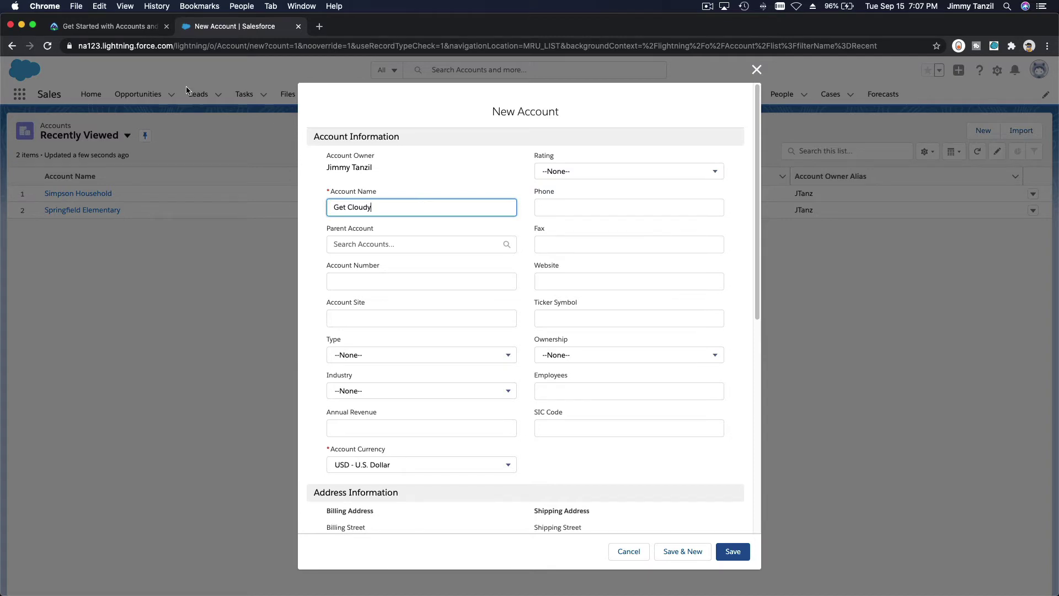
left_click(132, 26)
scroll(285, 378, "down", 3)
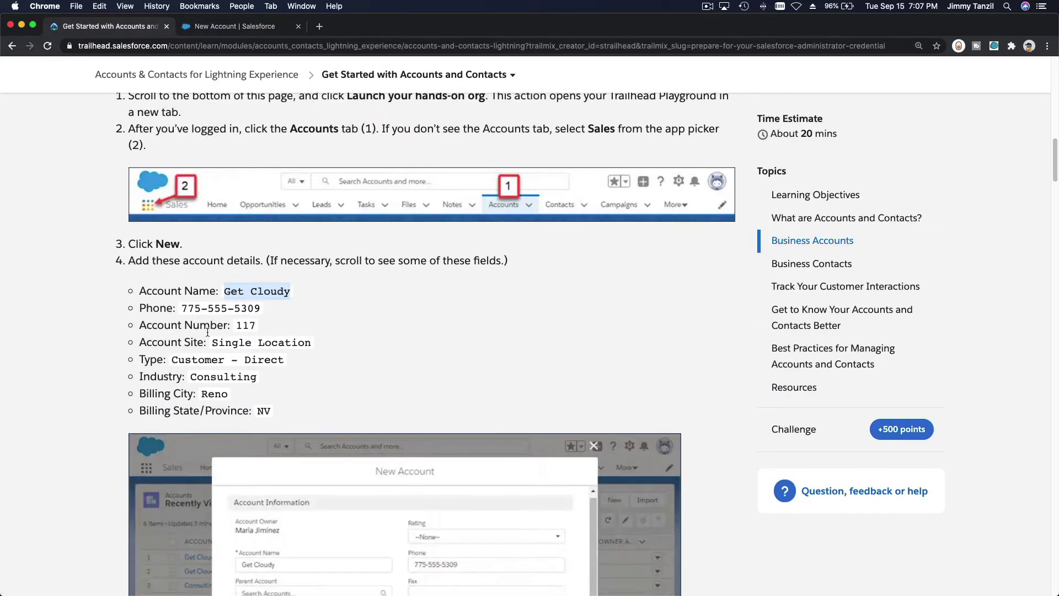
left_click_drag(182, 308, 260, 307)
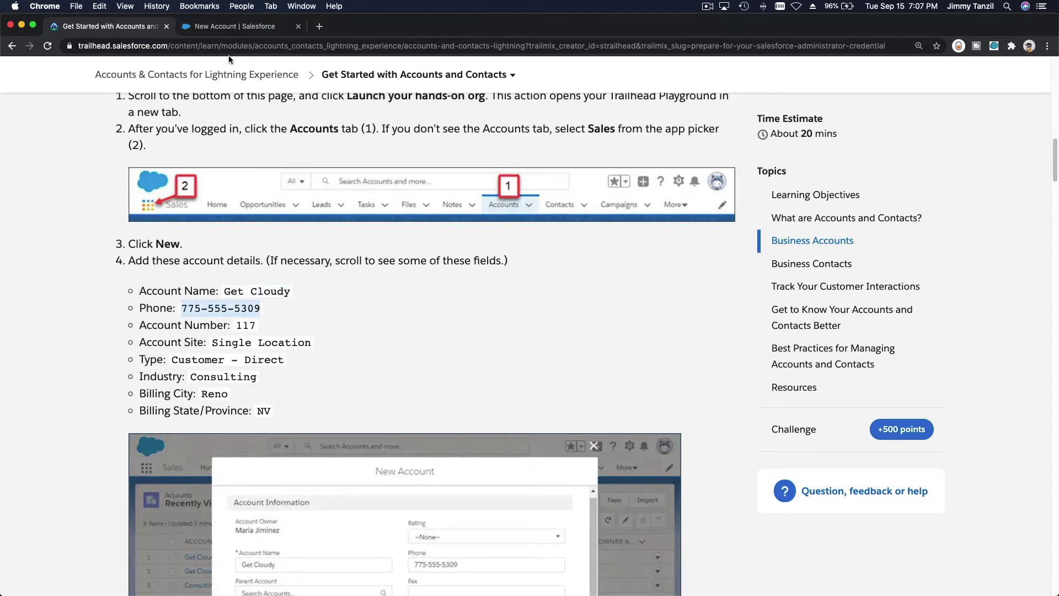
left_click(230, 28)
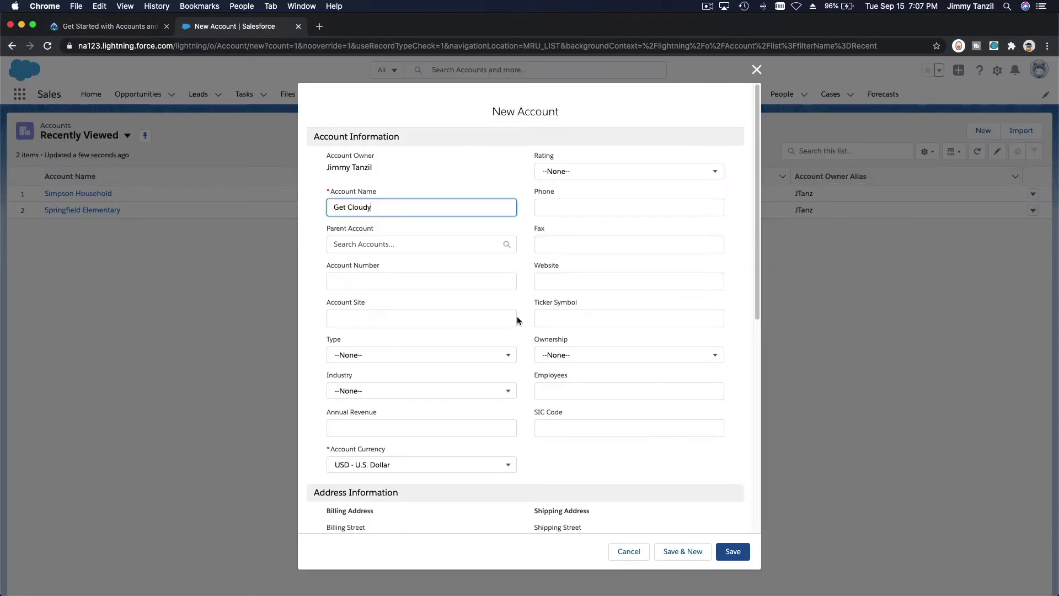
scroll(517, 320, "down", 9)
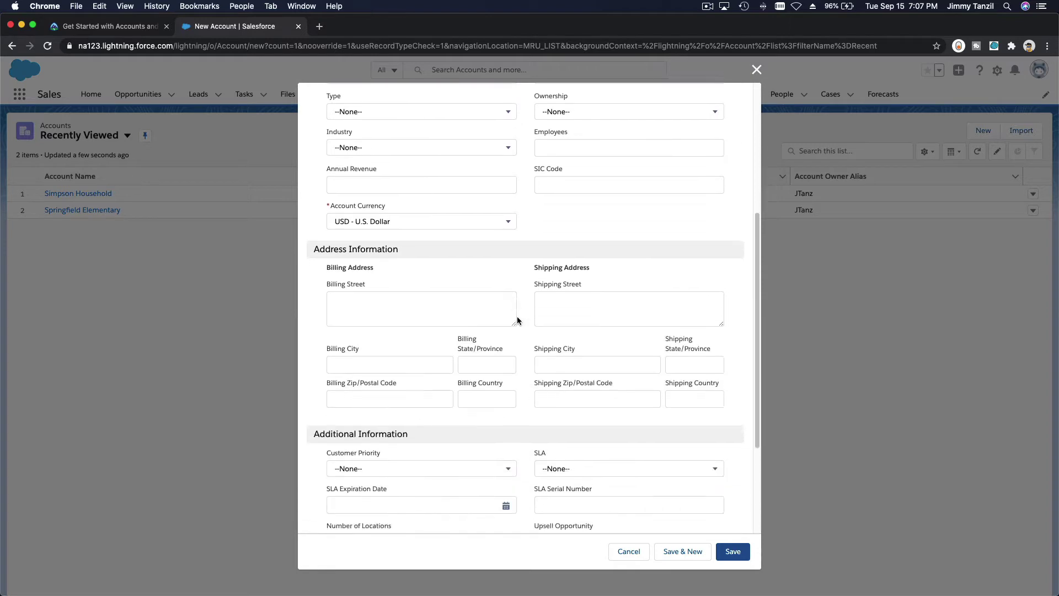
scroll(518, 321, "down", 6)
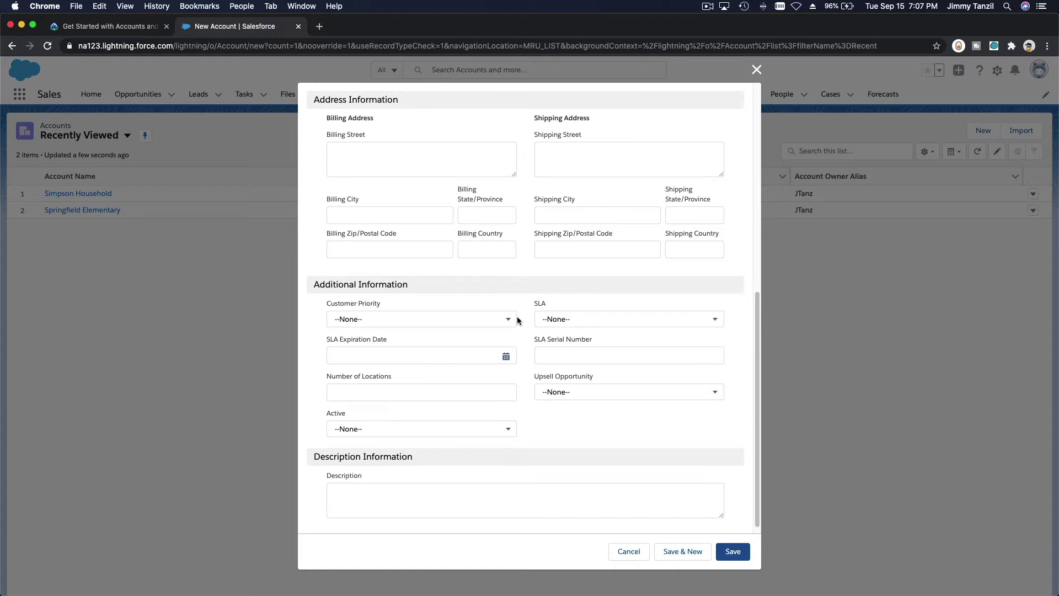
scroll(517, 321, "up", 3)
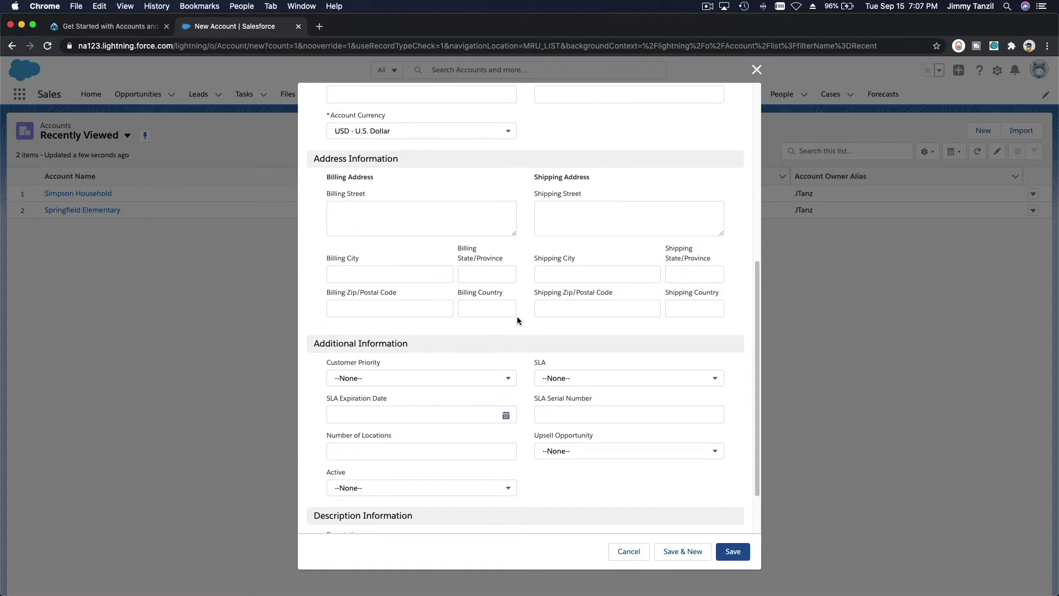
scroll(517, 320, "up", 4)
scroll(517, 321, "up", 4)
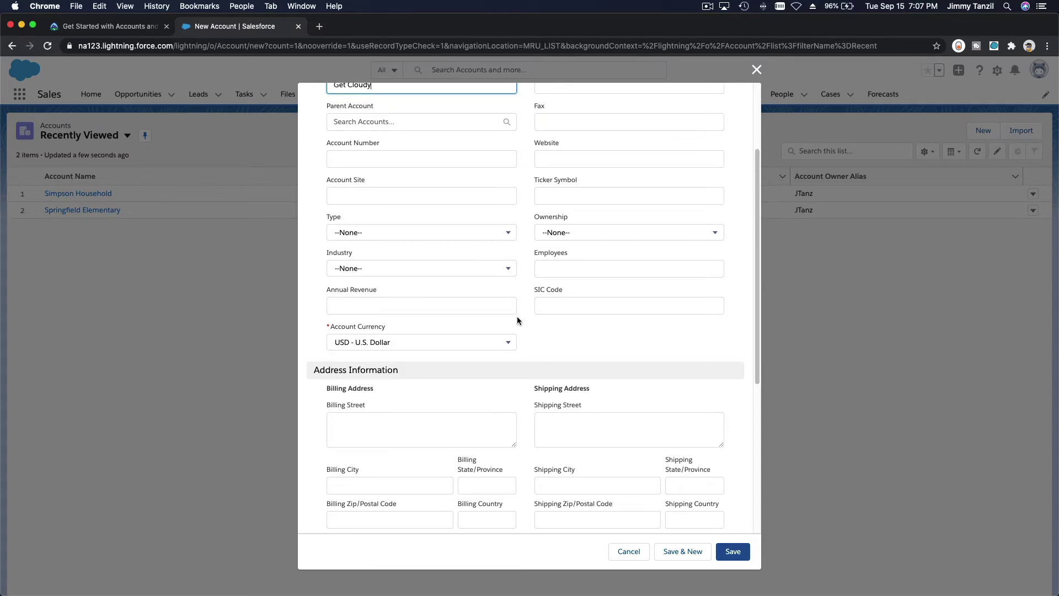
scroll(517, 320, "up", 3)
left_click(590, 142)
type("775-555-5309")
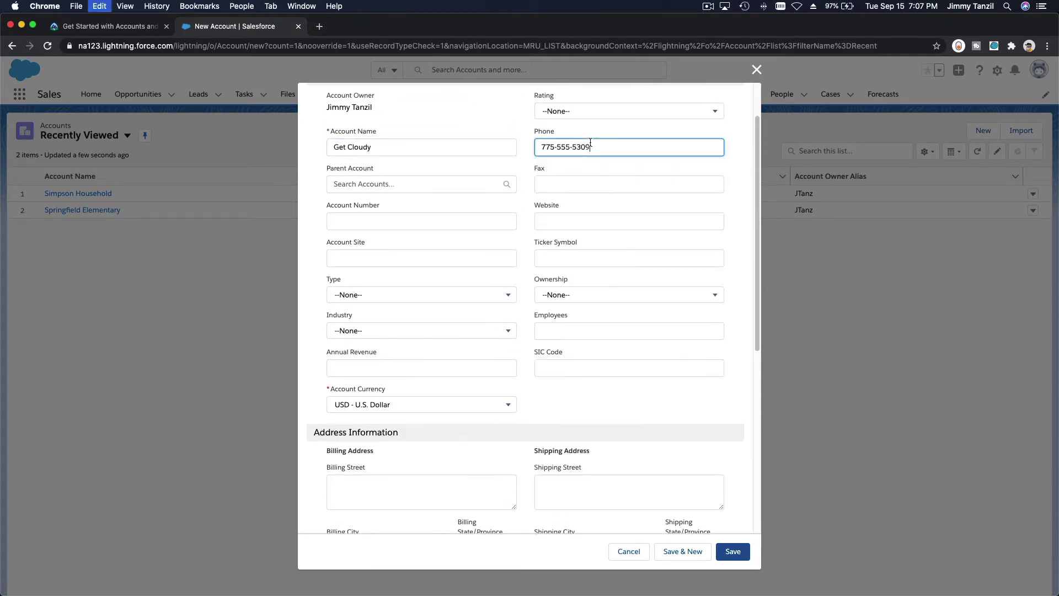
Set Account Number to 117 and Account Site to Single Location
left_click(118, 26)
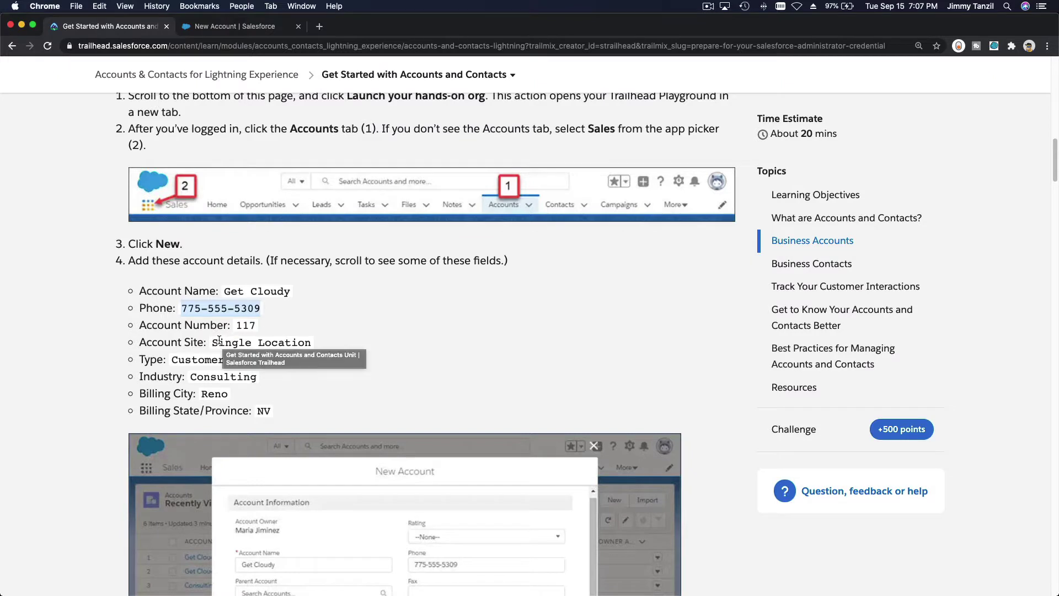
left_click_drag(215, 342, 310, 340)
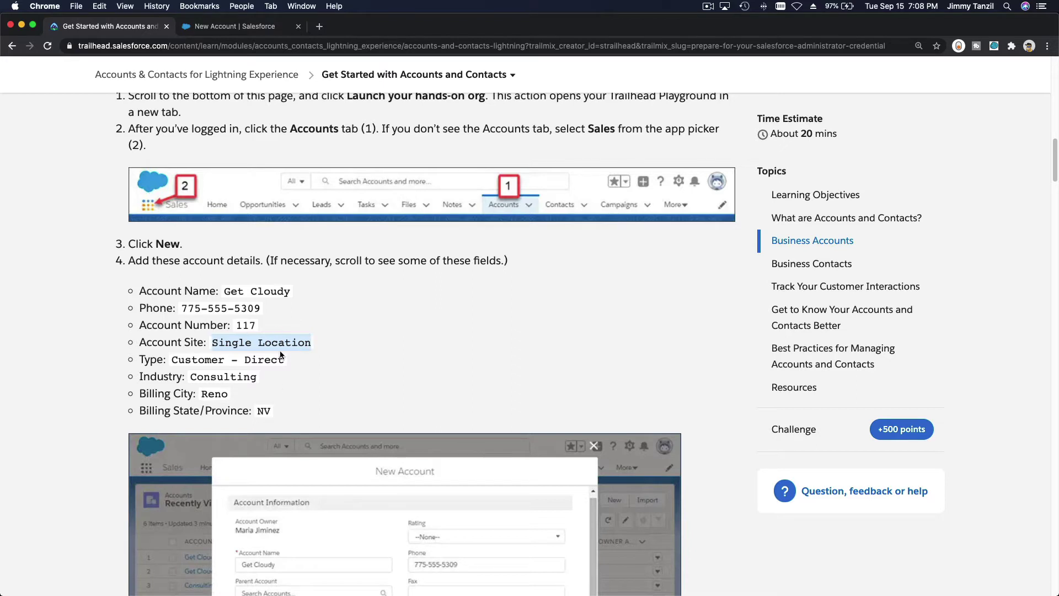
left_click(238, 30)
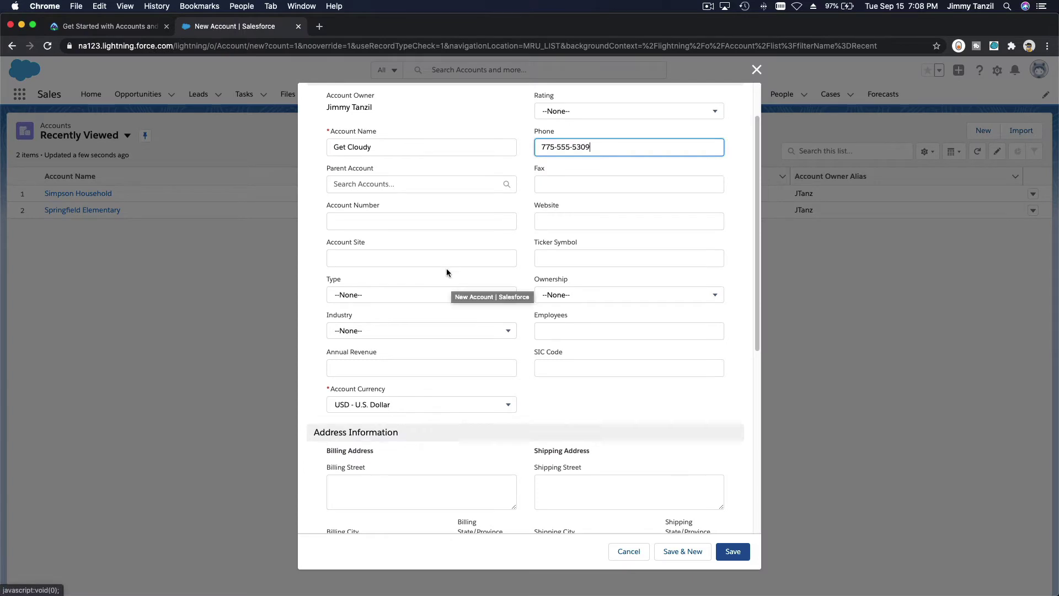
left_click(439, 226)
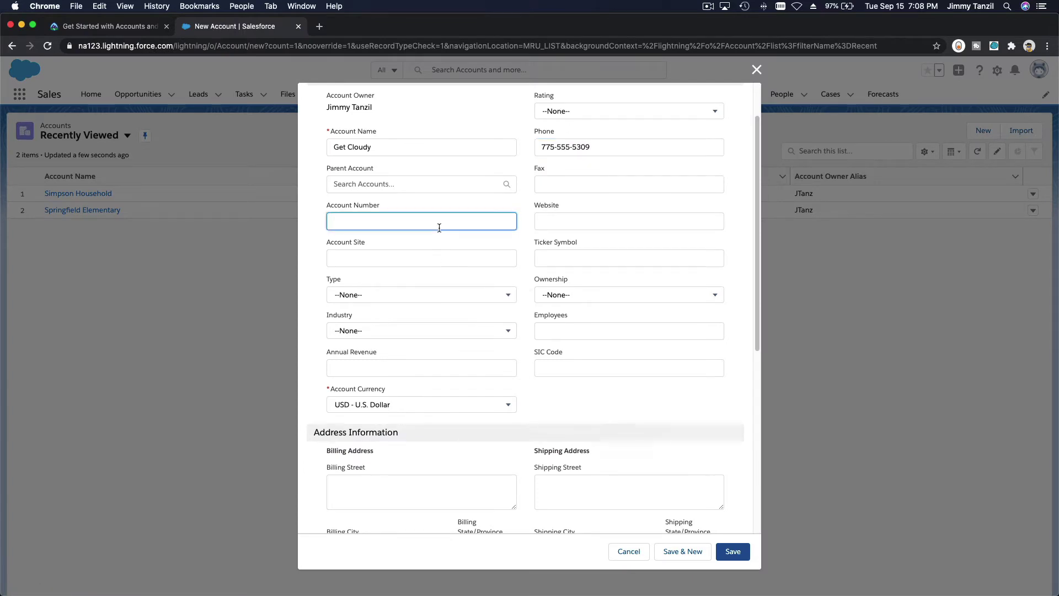
type("117")
key("Tab")
left_click(426, 258)
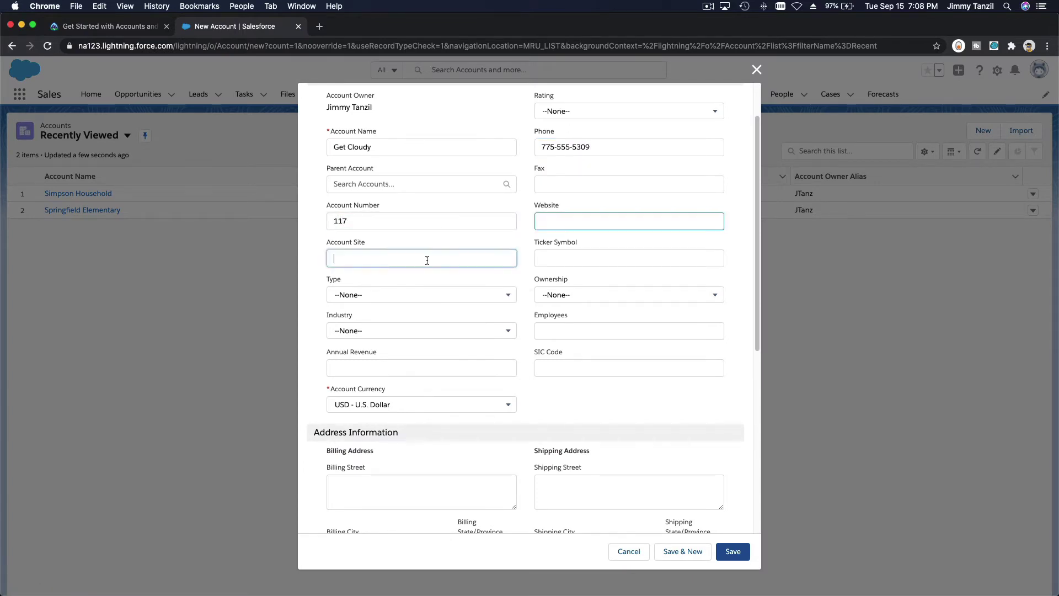
type("Single Location")
Set the account Type to Customer - Direct and the Industry to Consulting
left_click(102, 27)
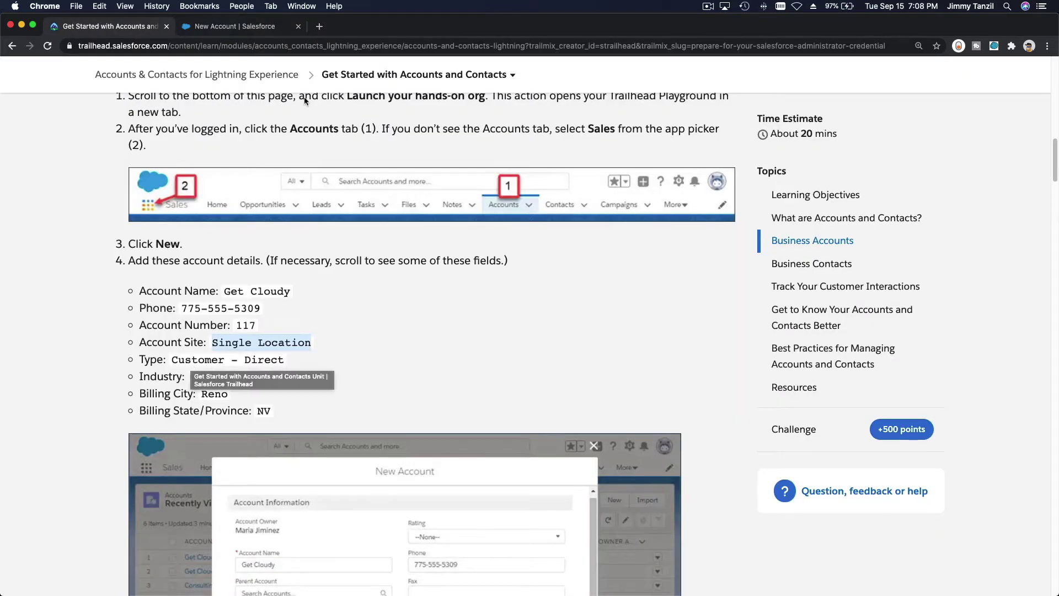
left_click(263, 28)
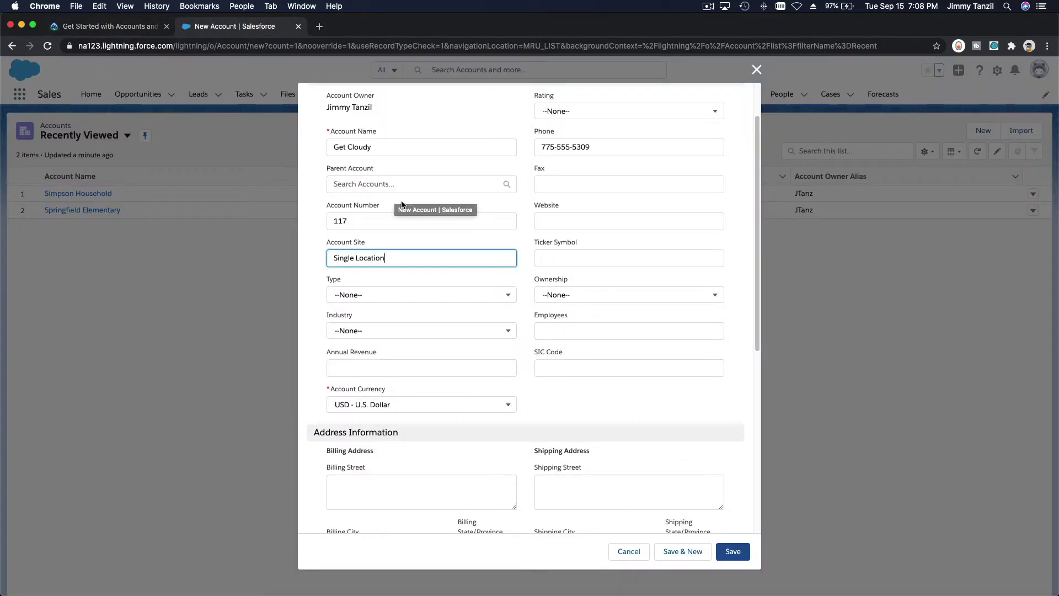
left_click(425, 299)
left_click(426, 357)
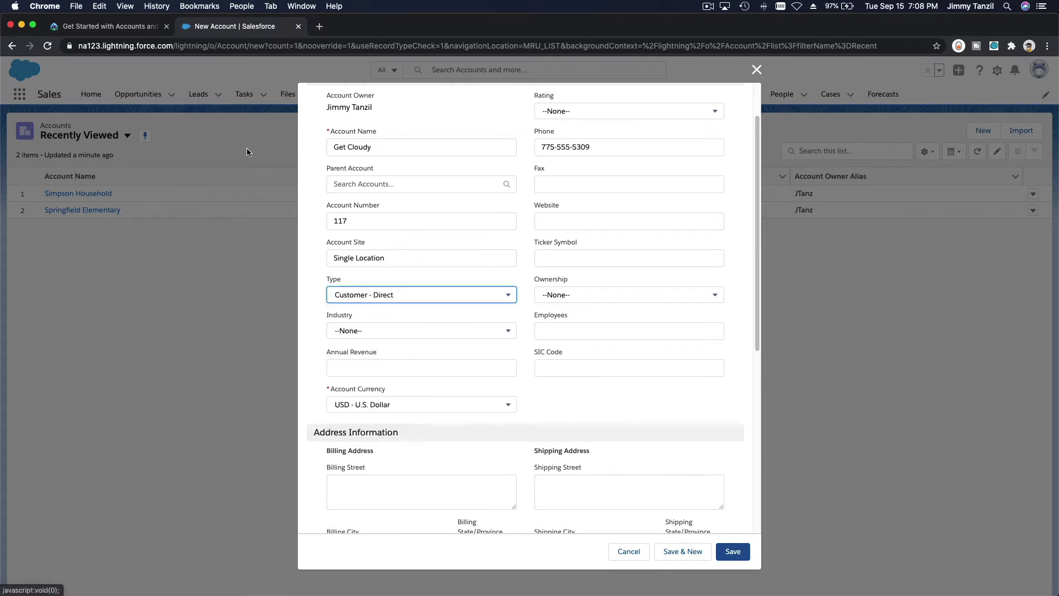
left_click(116, 26)
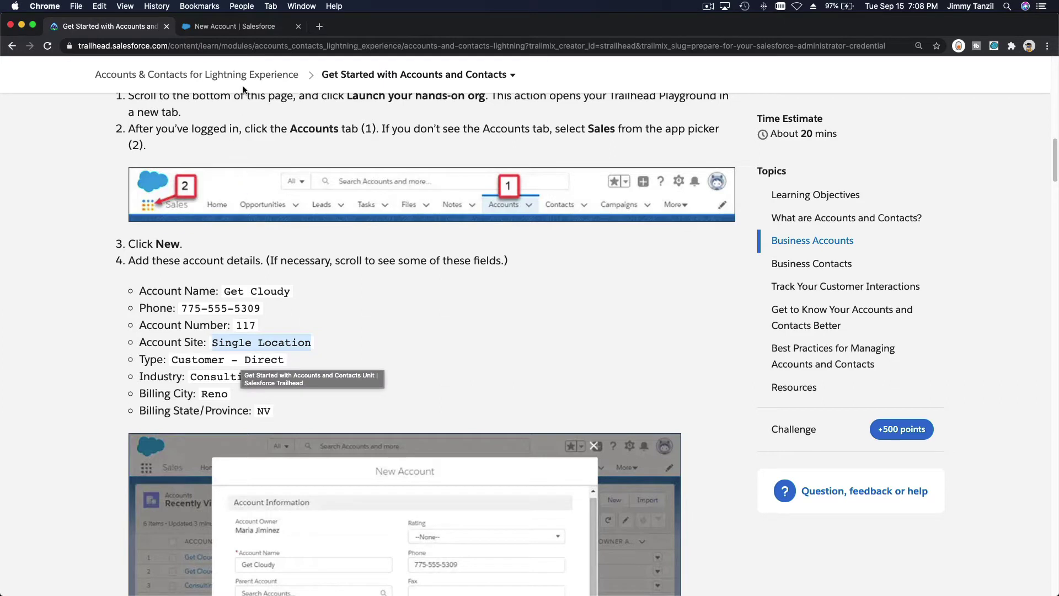
left_click(250, 26)
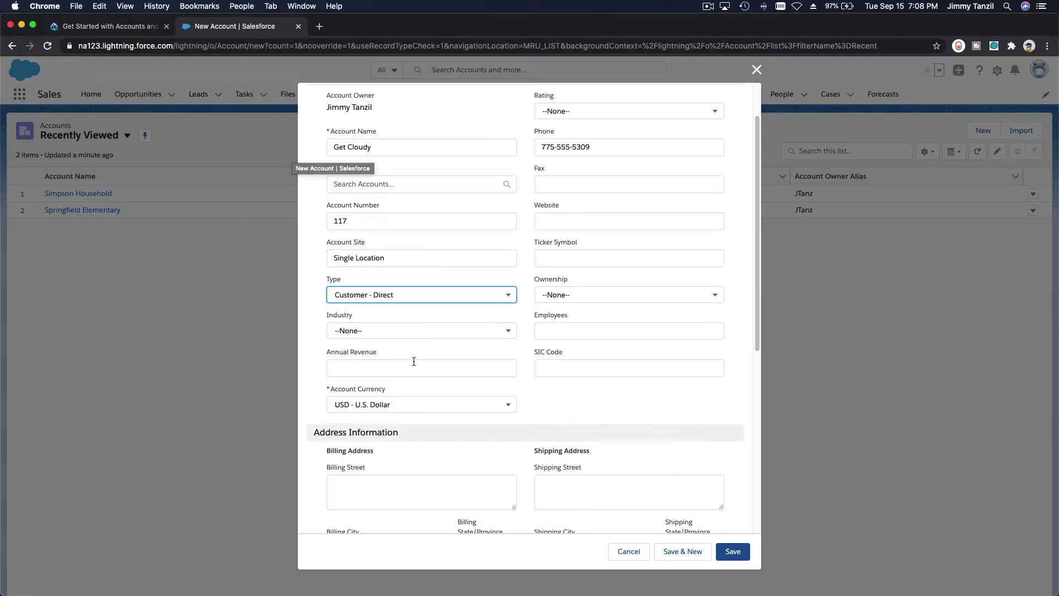
left_click(408, 330)
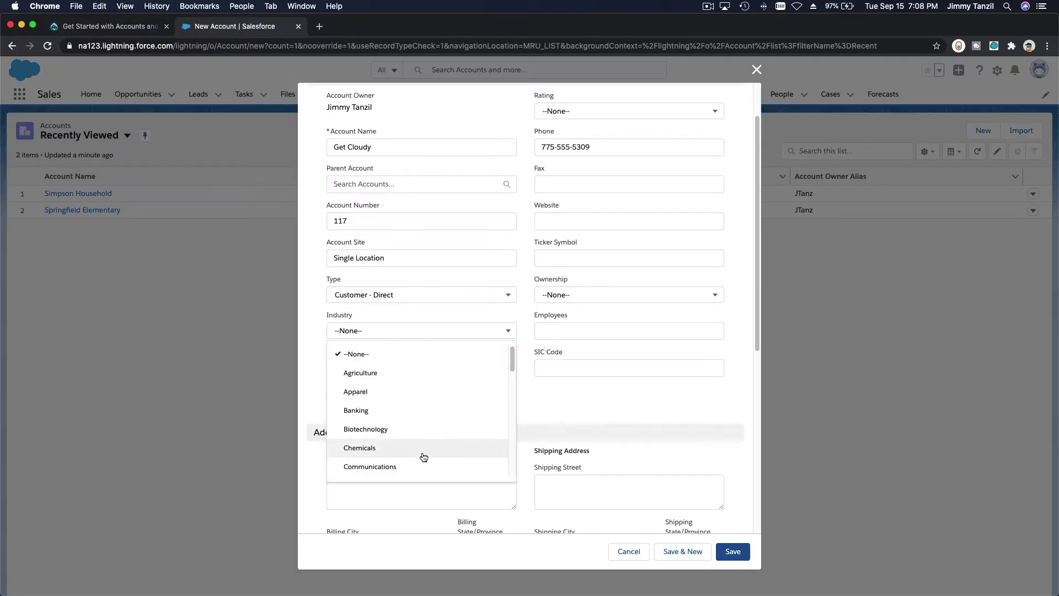
scroll(423, 462, "down", 1)
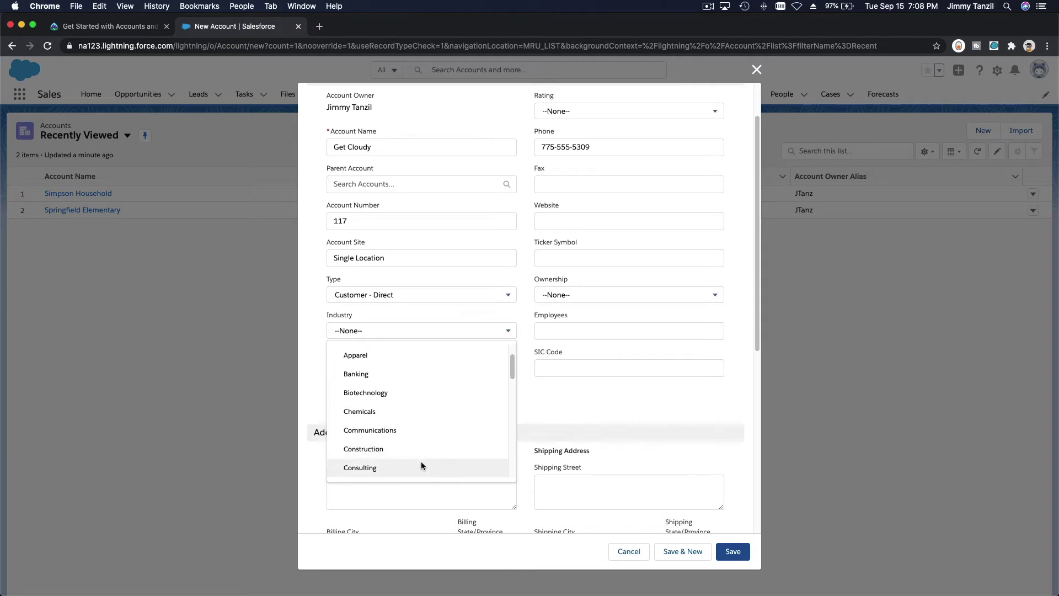
left_click(421, 466)
Enter Billing City Reno and Billing State/Province NV, then recheck the lesson's details
scroll(571, 375, "down", 3)
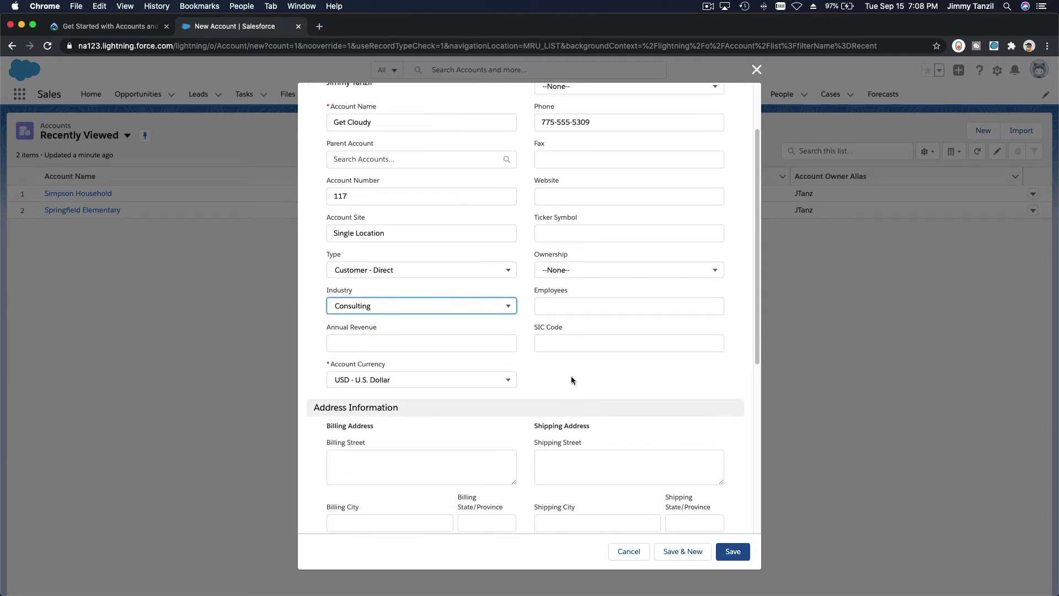
left_click(421, 417)
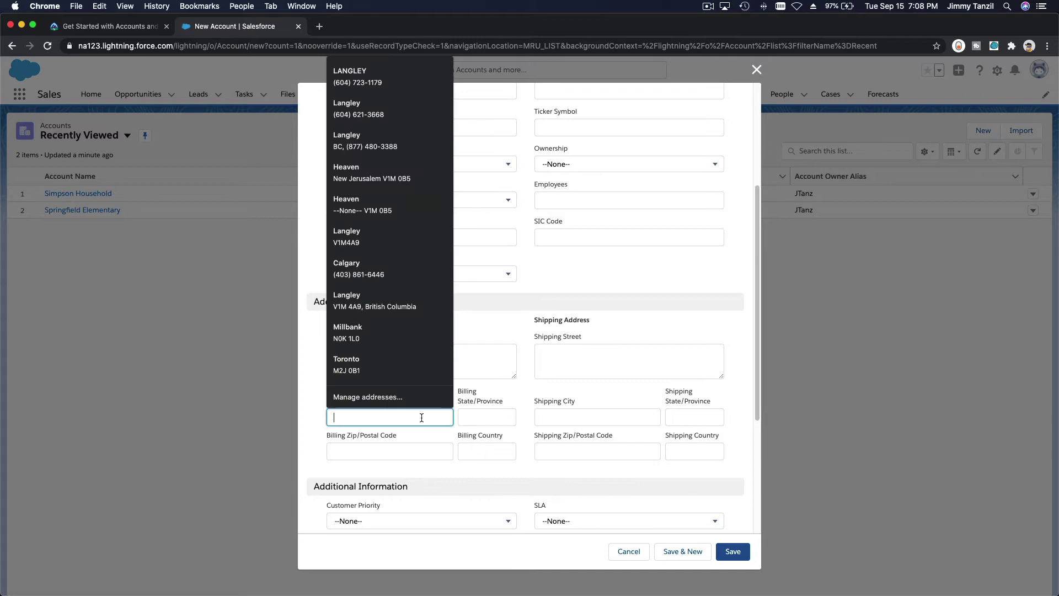
type("Re")
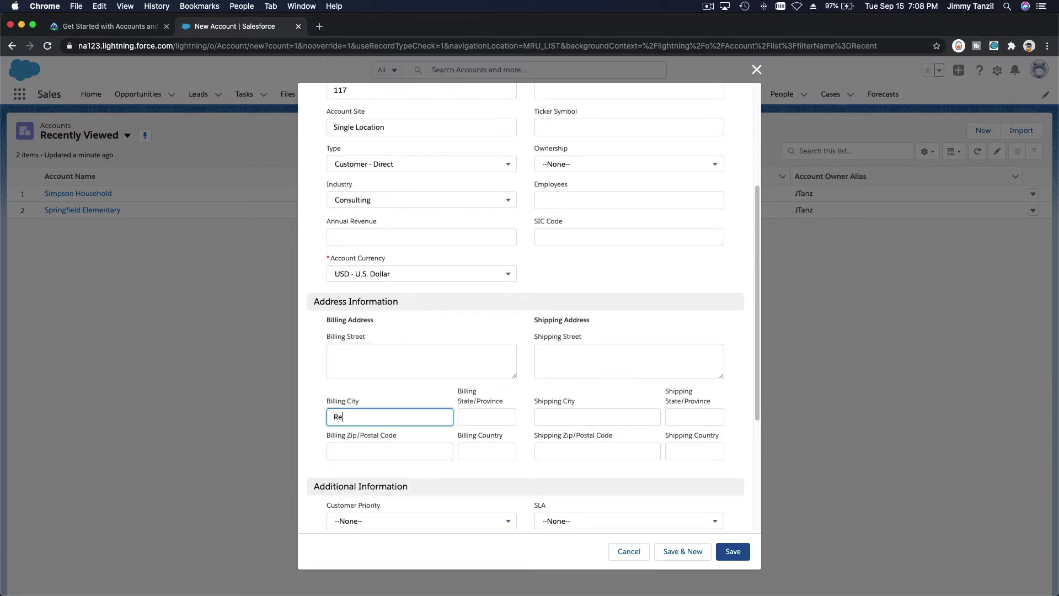
type("no")
key("Tab")
type("NV")
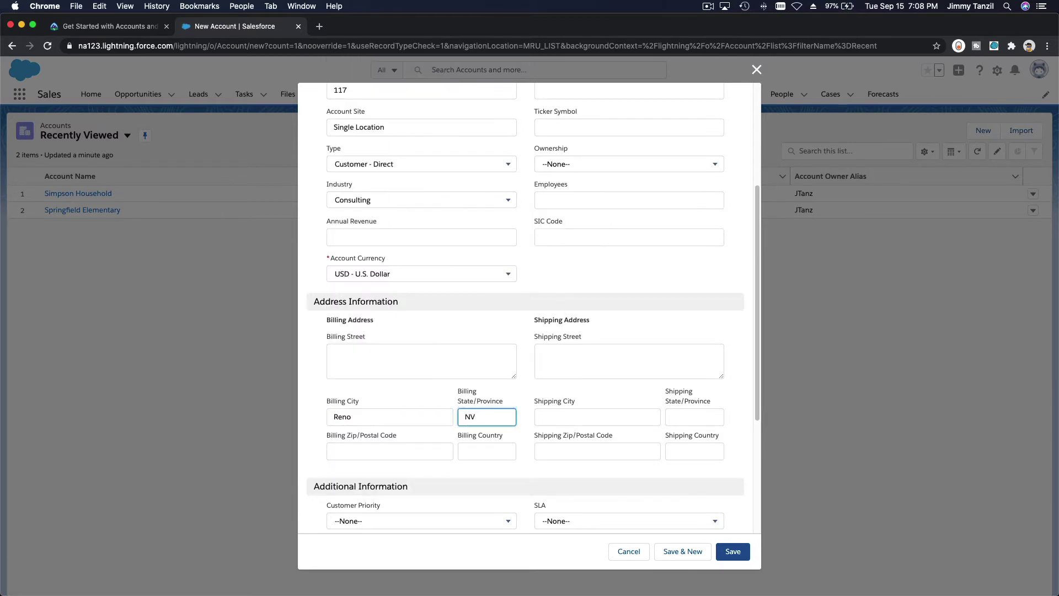
key("ctrl+shift+Tab")
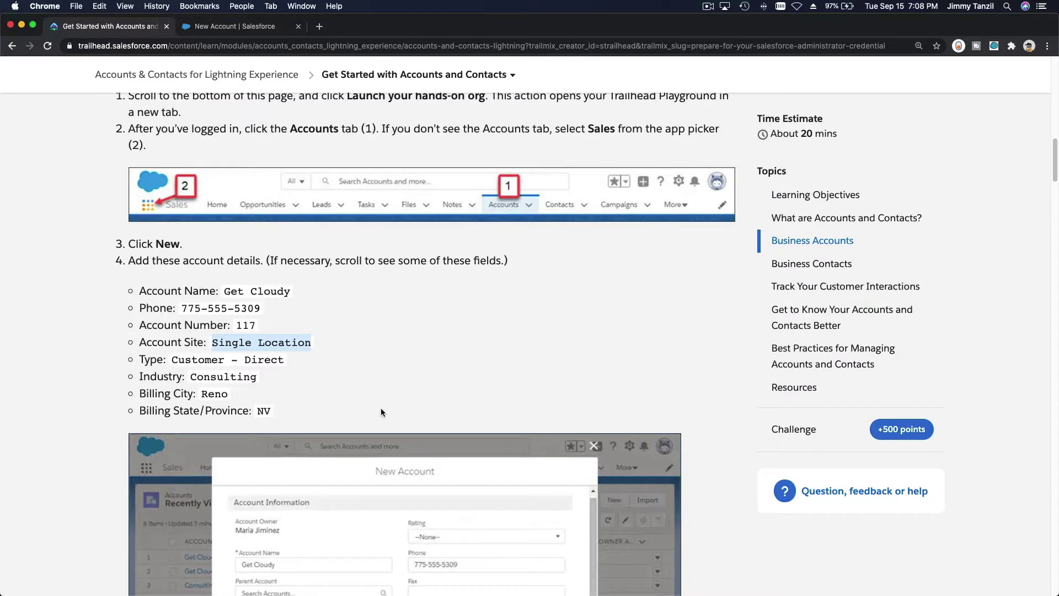
scroll(381, 411, "down", 10)
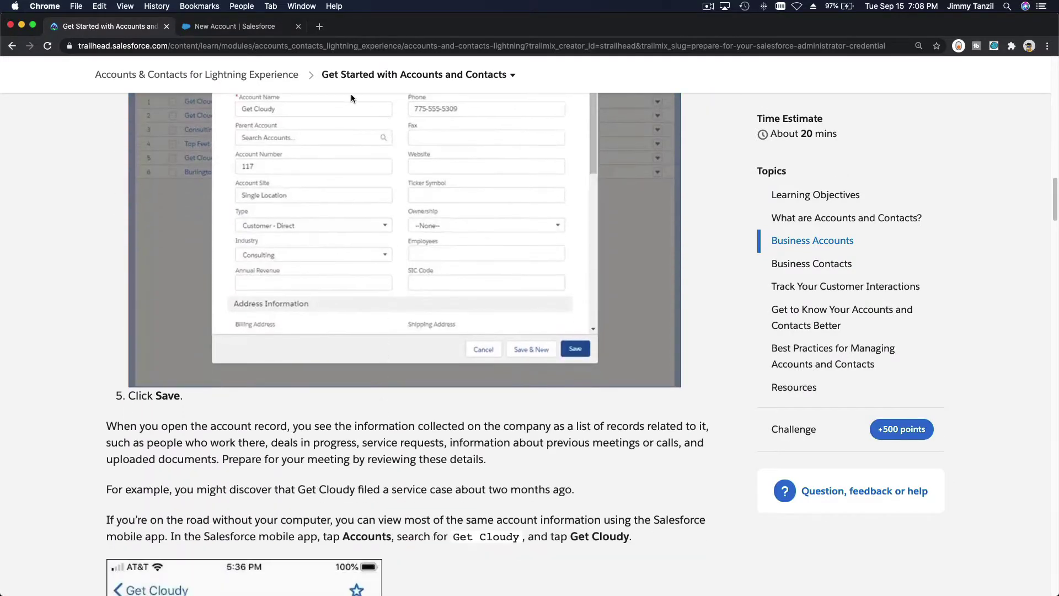
key("ctrl+Tab")
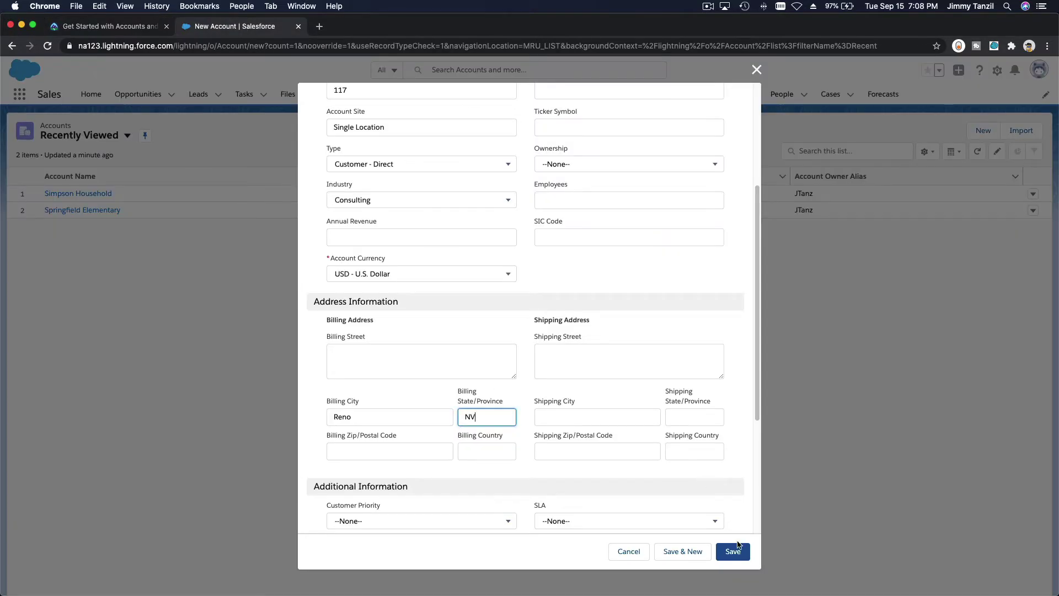
Save the Get Cloudy account and select its name on the new record page
left_click(739, 550)
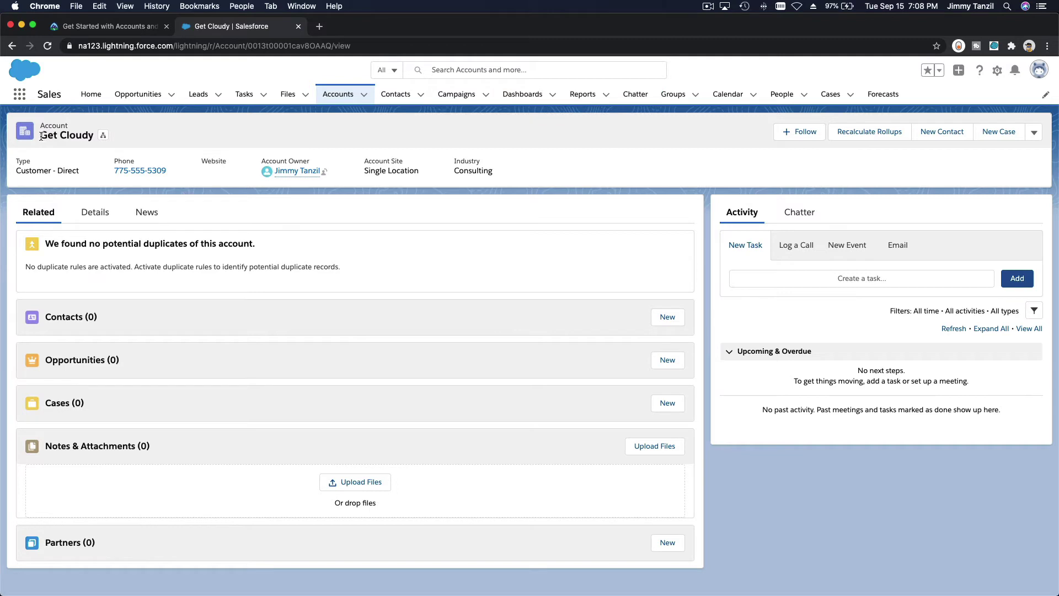
left_click_drag(38, 135, 91, 138)
left_click(99, 26)
scroll(253, 265, "down", 6)
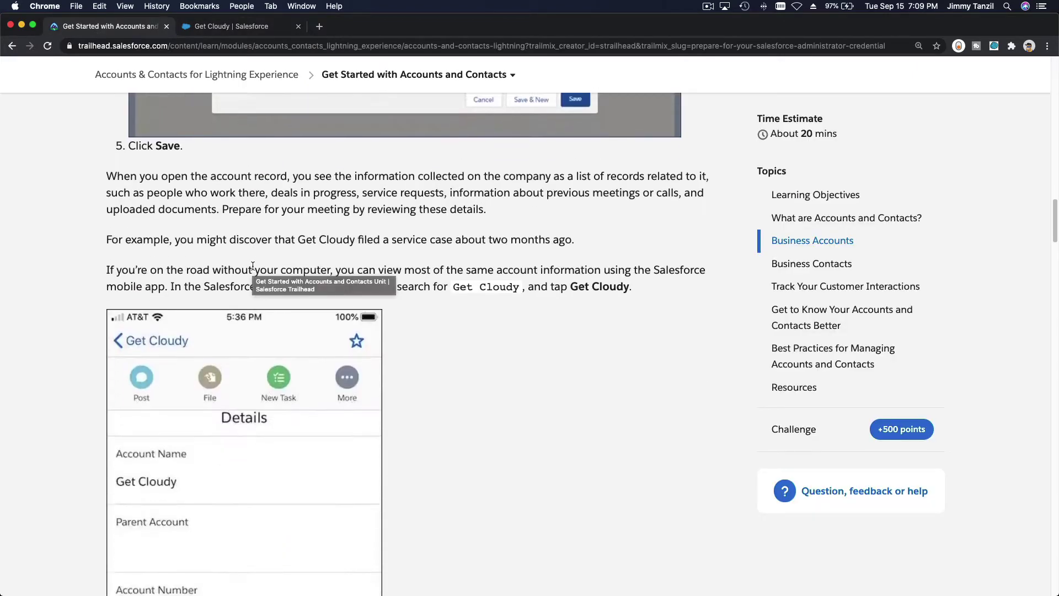
scroll(464, 354, "down", 10)
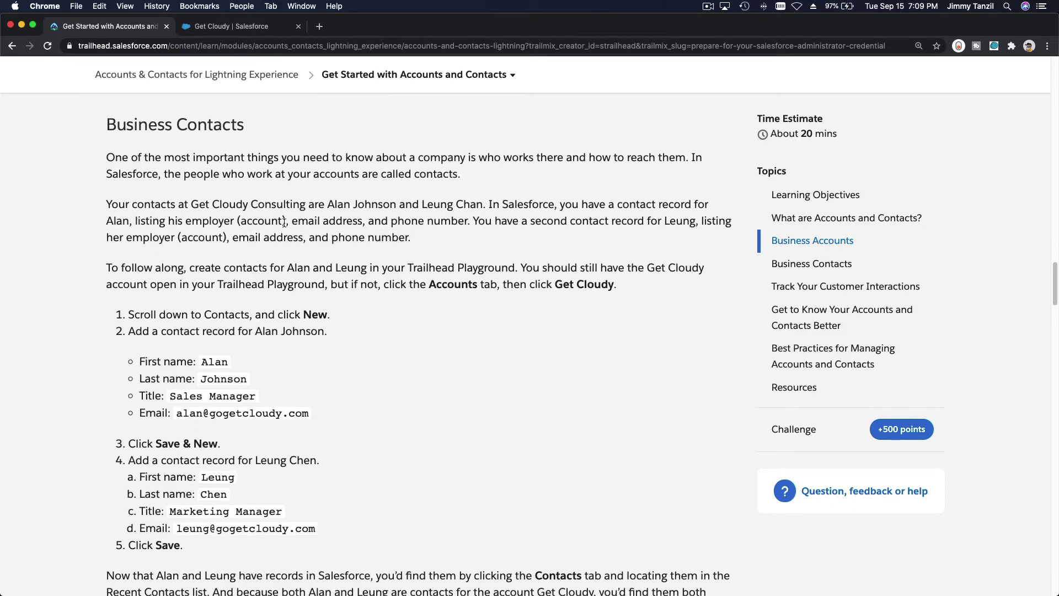
scroll(283, 221, "down", 3)
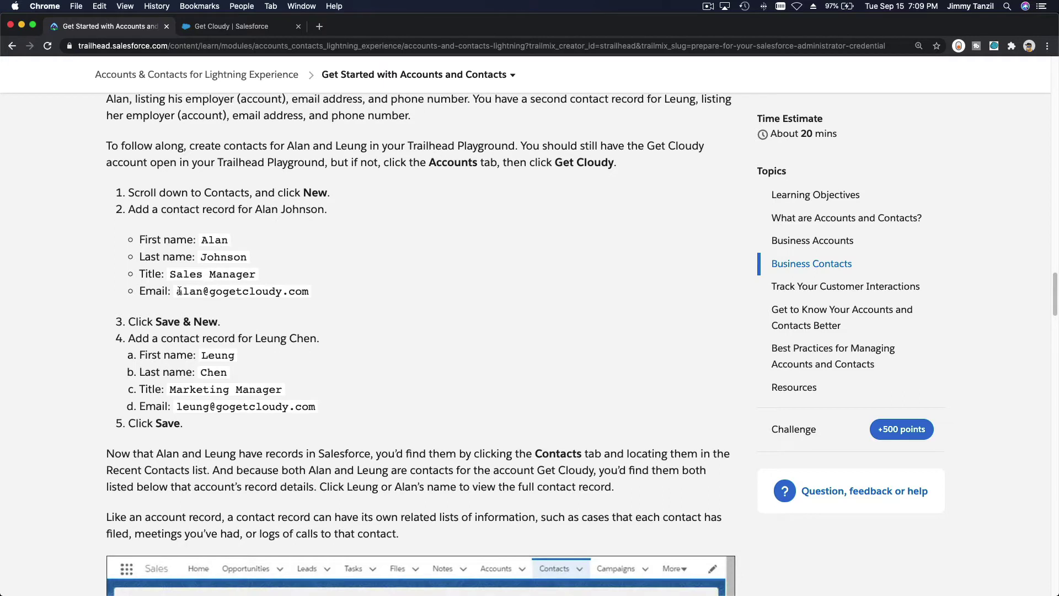
left_click_drag(176, 291, 309, 292)
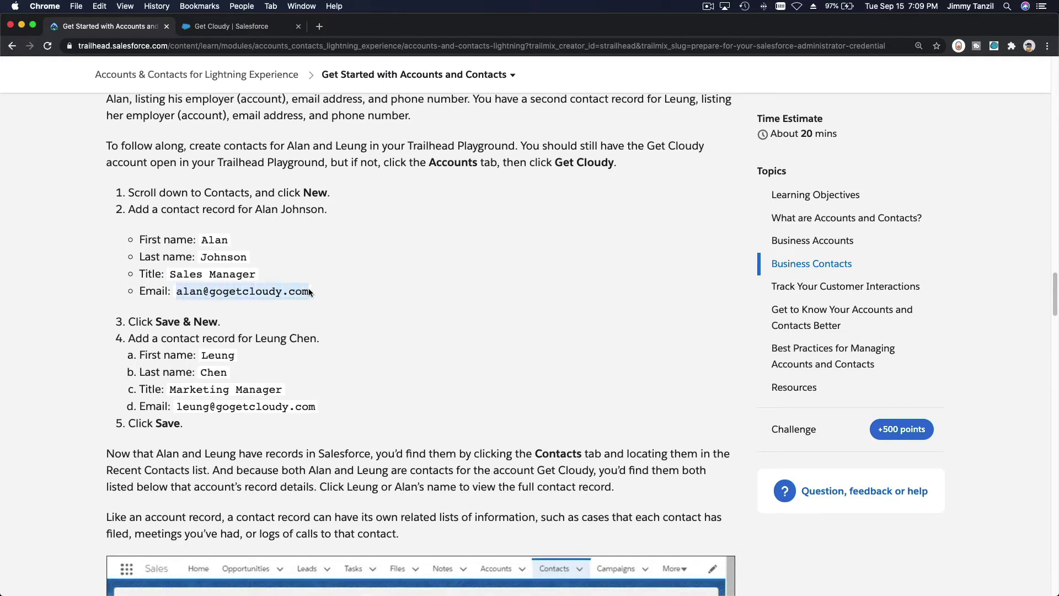
key("super+c")
left_click(227, 26)
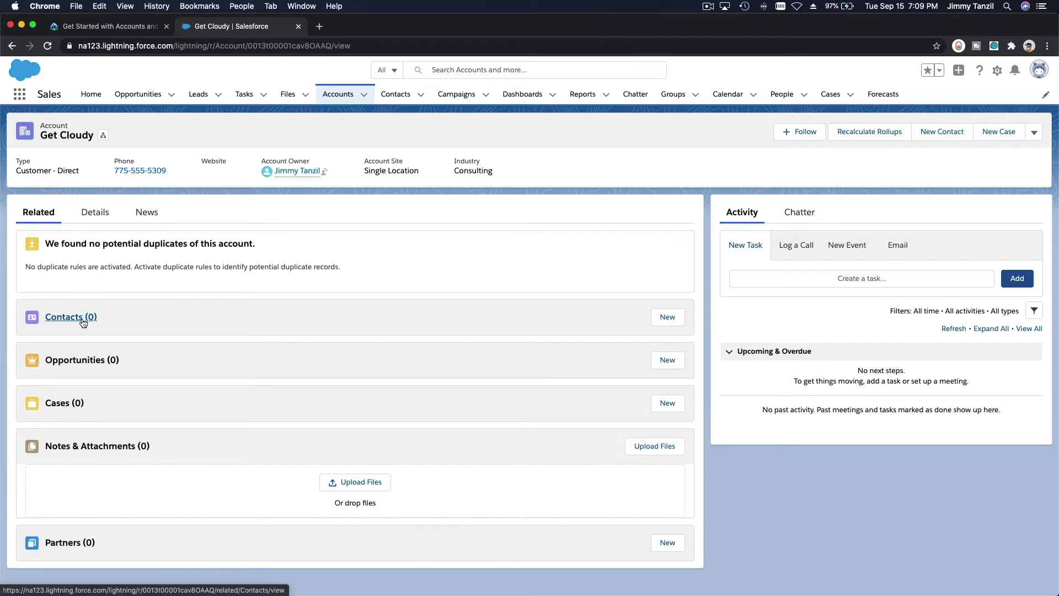
Start a new Get Cloudy contact and enter the first contact's first and last name
left_click(655, 325)
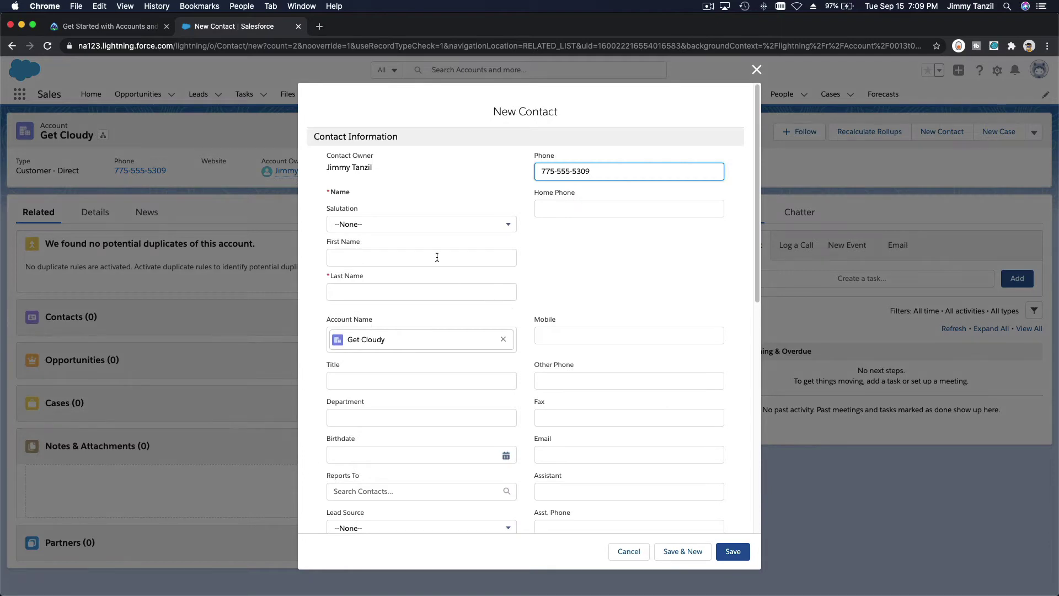
left_click(436, 257)
left_click(436, 263)
key("super+a")
key("BackSpace")
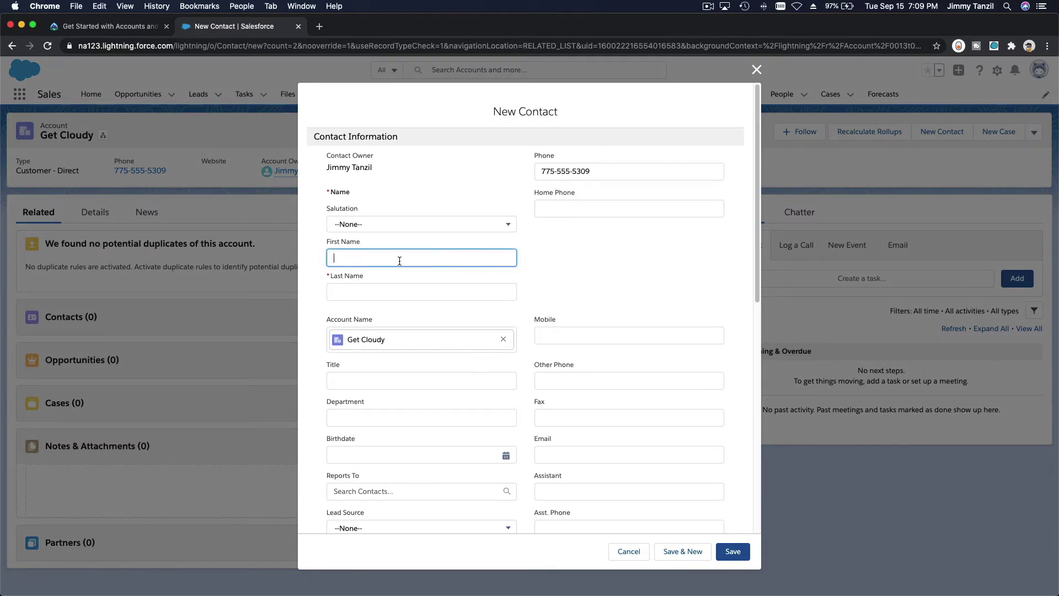
key("Tab")
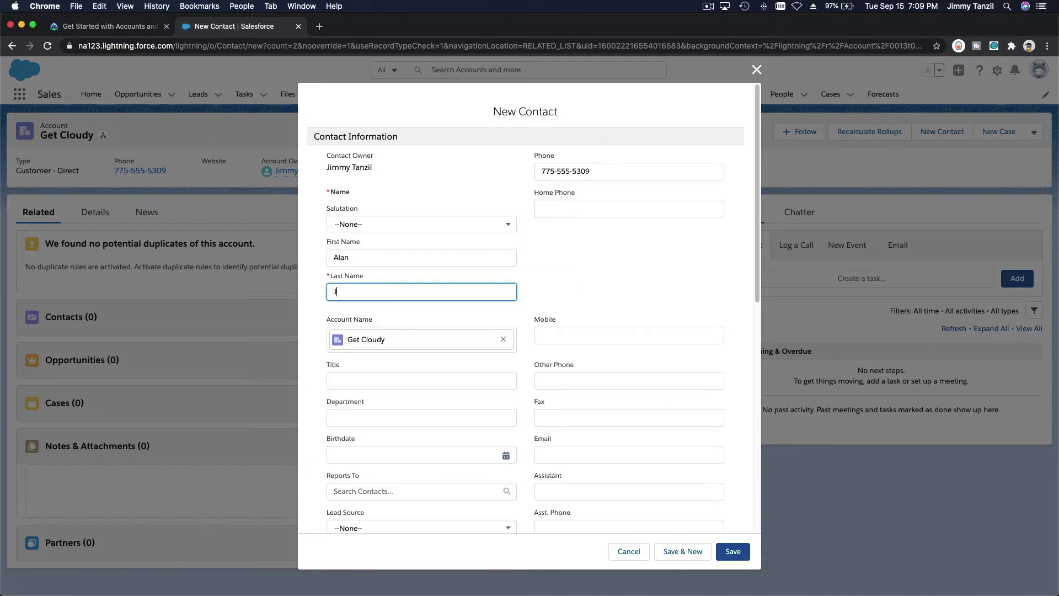
Paste the contact's email, set the title to Sales Manager, and Save & New
left_click(566, 455)
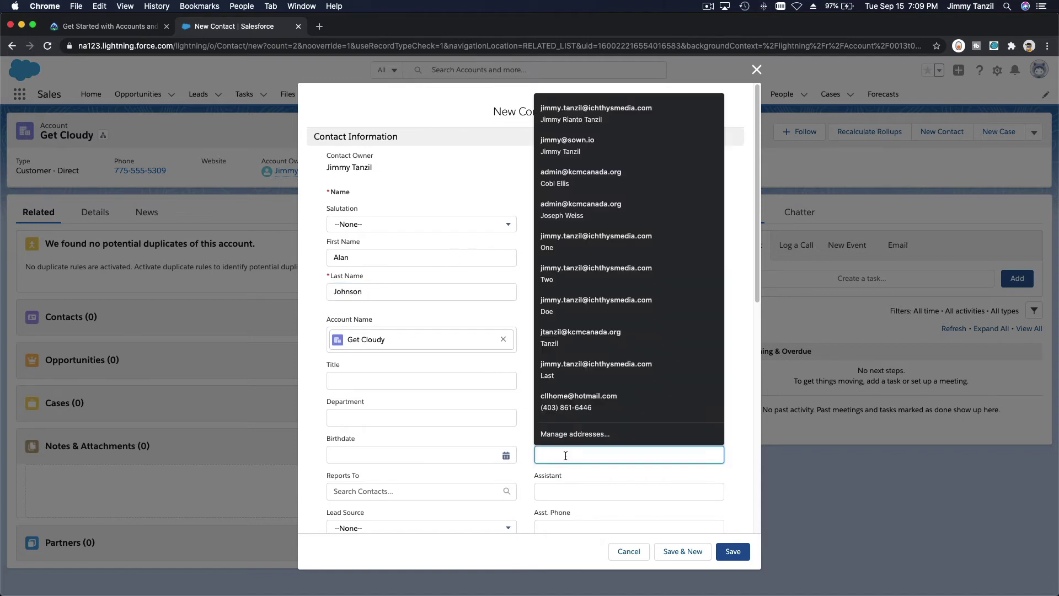
key("super+v")
left_click(618, 283)
scroll(618, 282, "down", 3)
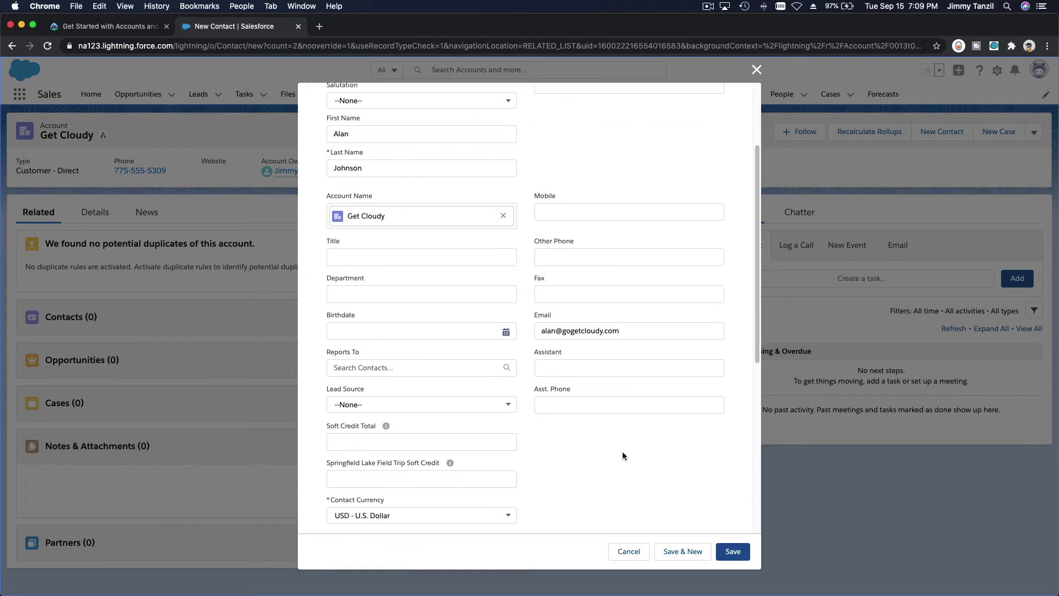
left_click(347, 257)
type("Sa")
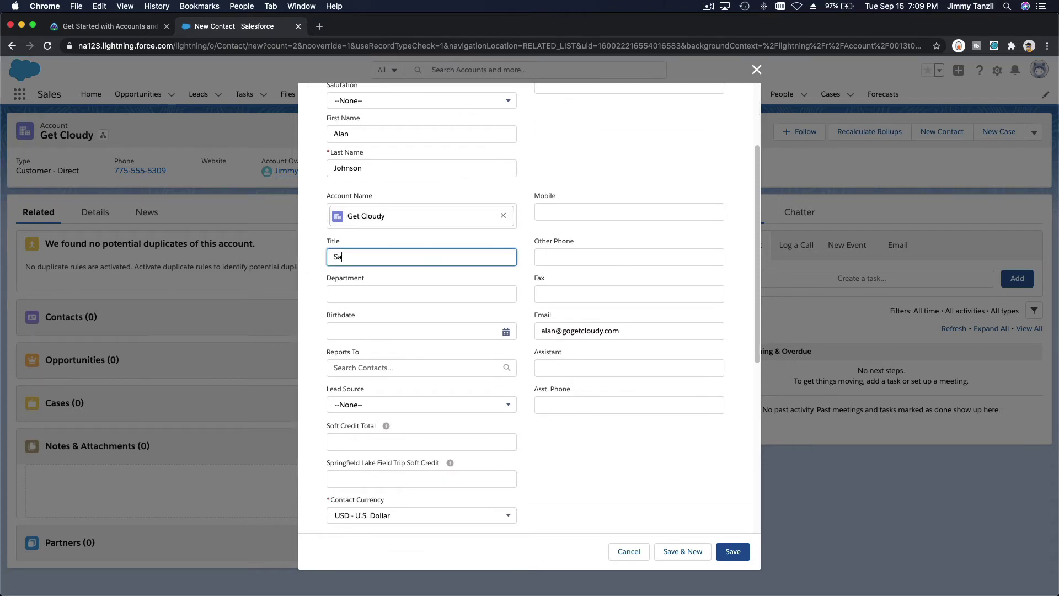
type("les Manager")
left_click(682, 551)
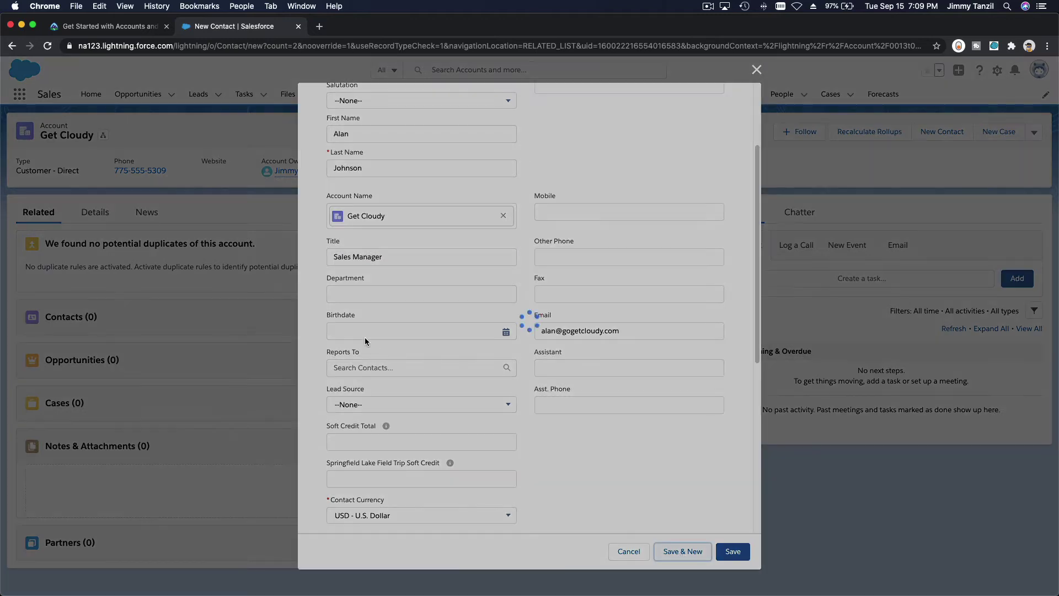
Select the second contact's email address in the lesson for reference
left_click(82, 28)
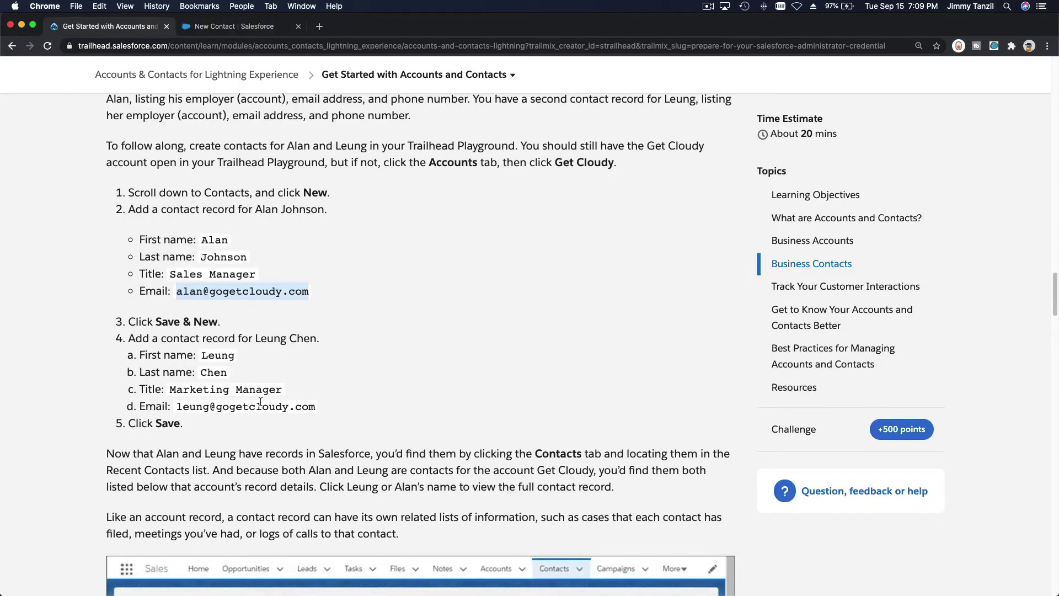
scroll(259, 401, "down", 2)
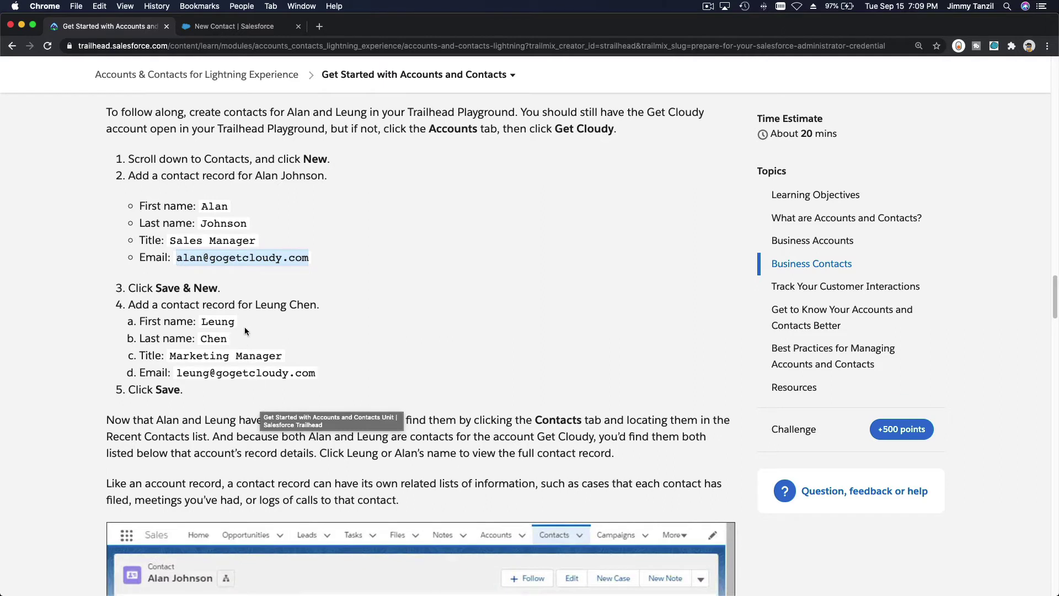
left_click_drag(176, 373, 312, 377)
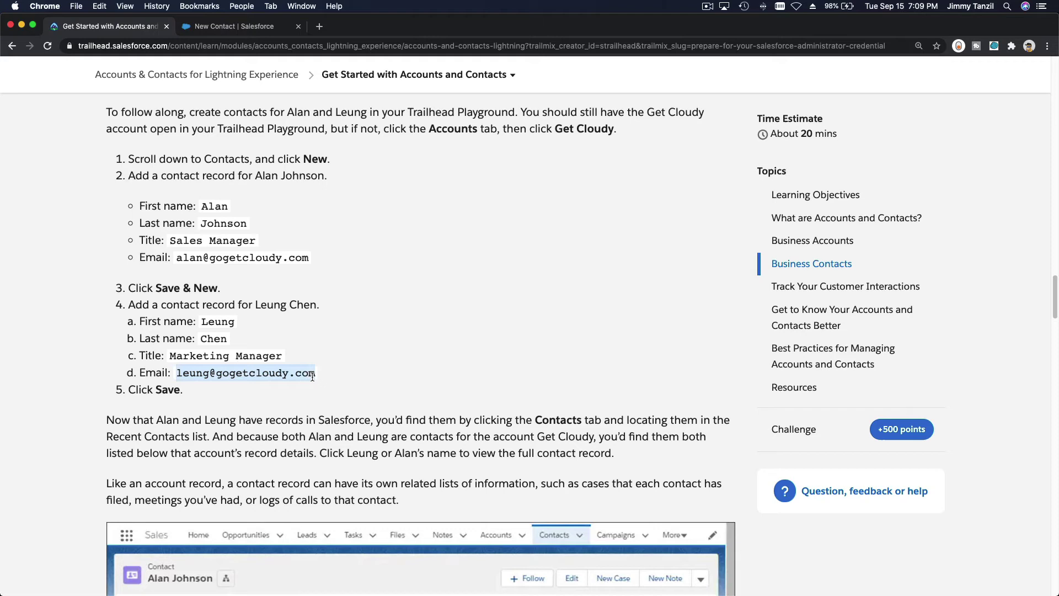
left_click(256, 30)
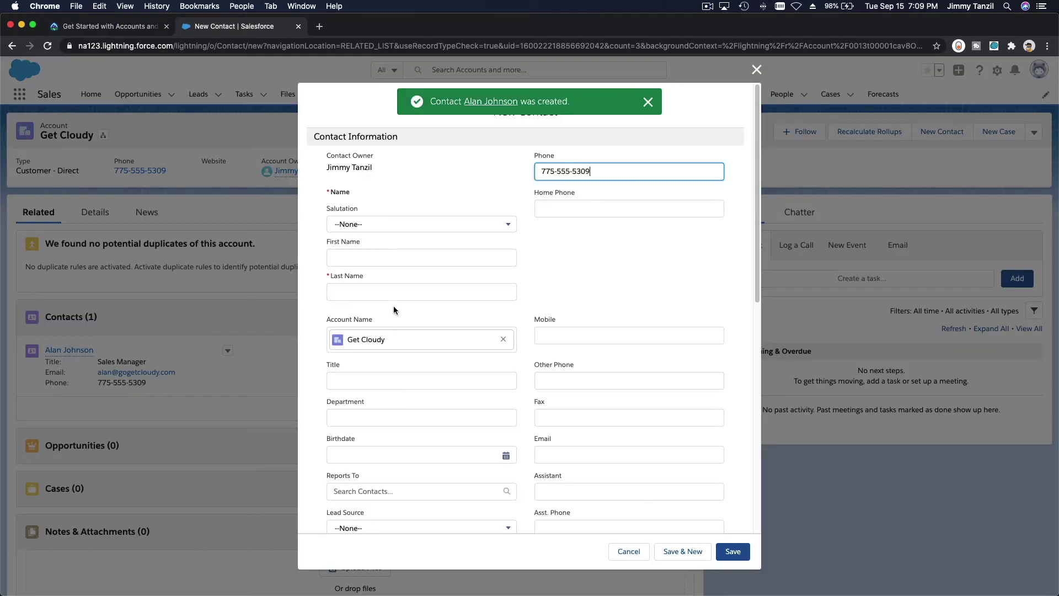
Enter the second contact's first name, last name and email address
left_click(415, 260)
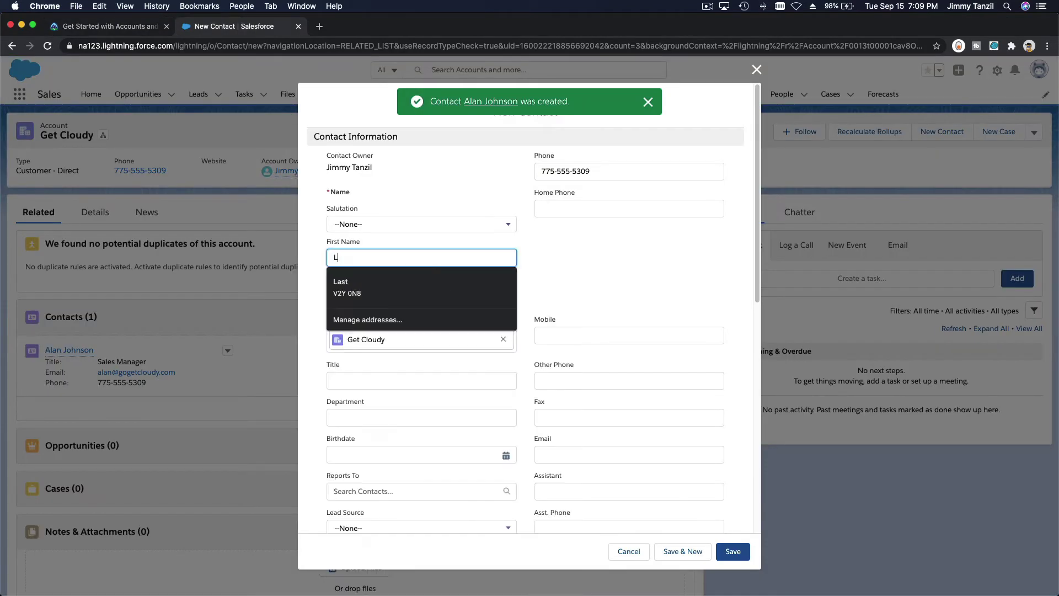
key("Tab")
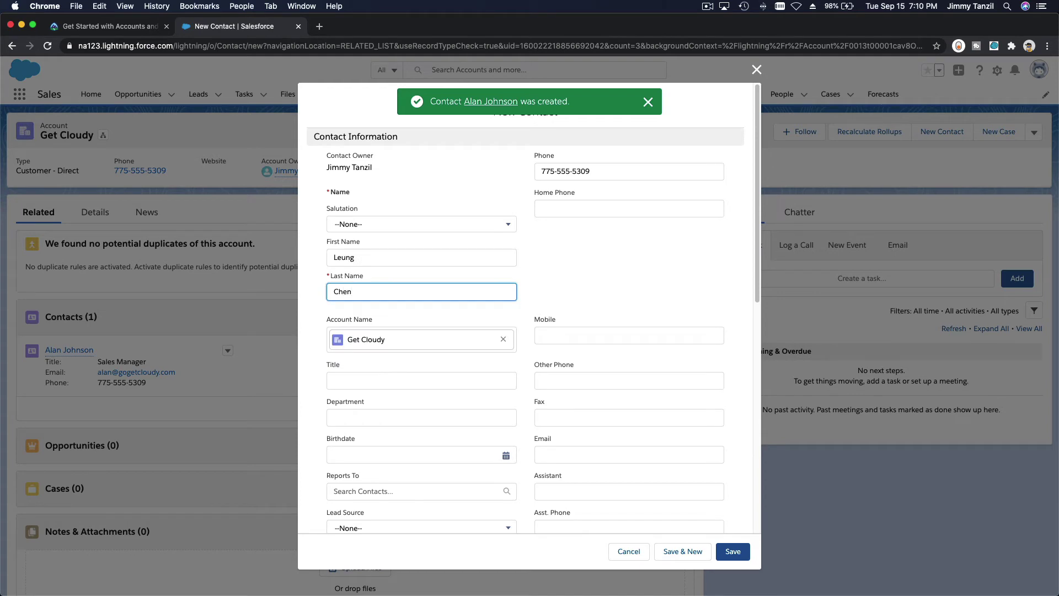
left_click(588, 446)
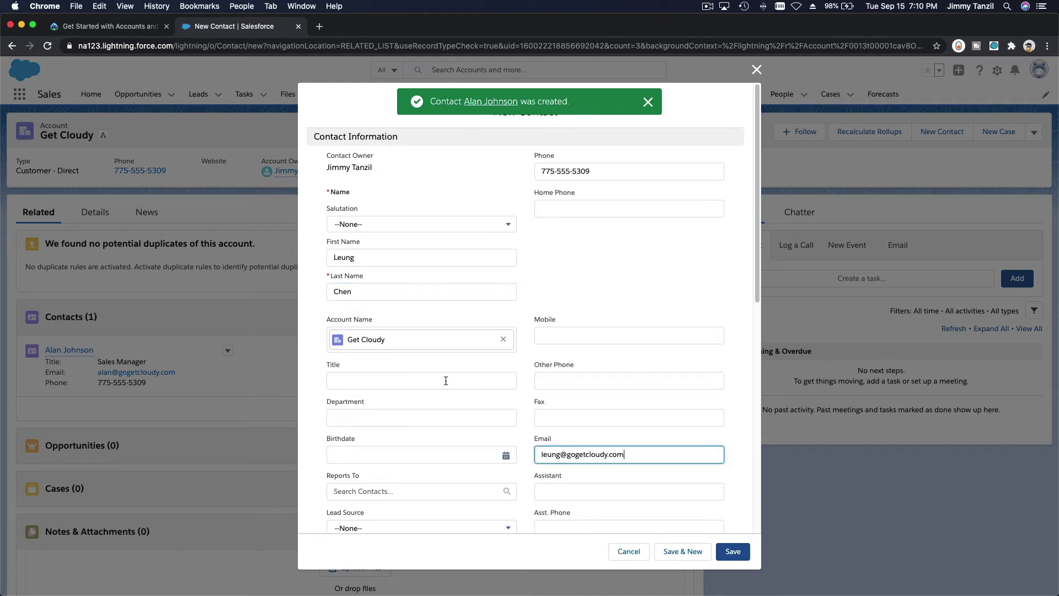
Set the title to Marketing Manager, save the contact, and view the Sales Manager's record
left_click(446, 381)
type("Marketing ")
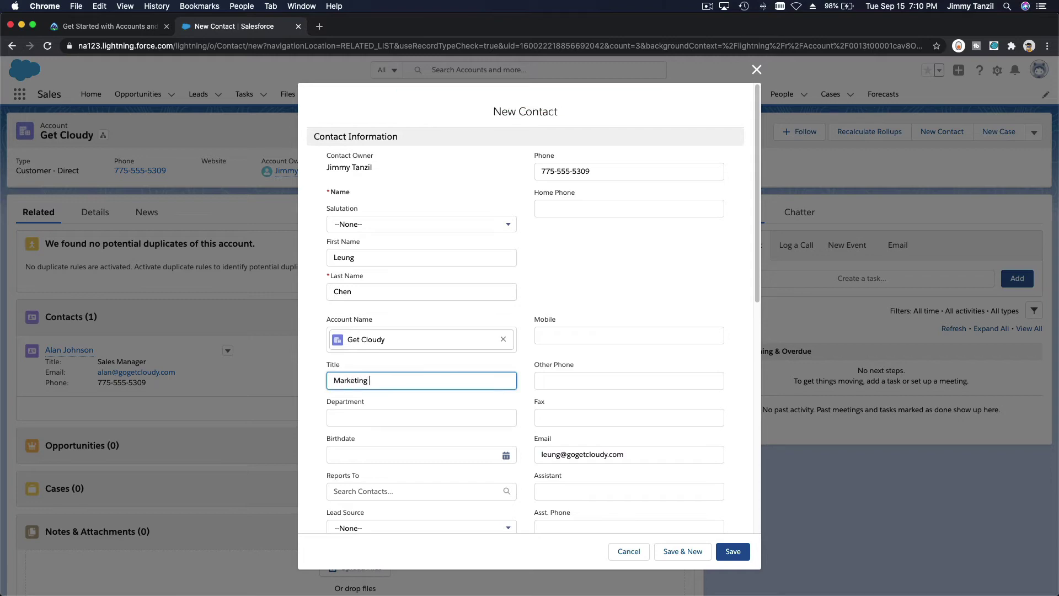
type("Manager")
key("BackSpace")
type("er")
left_click(731, 552)
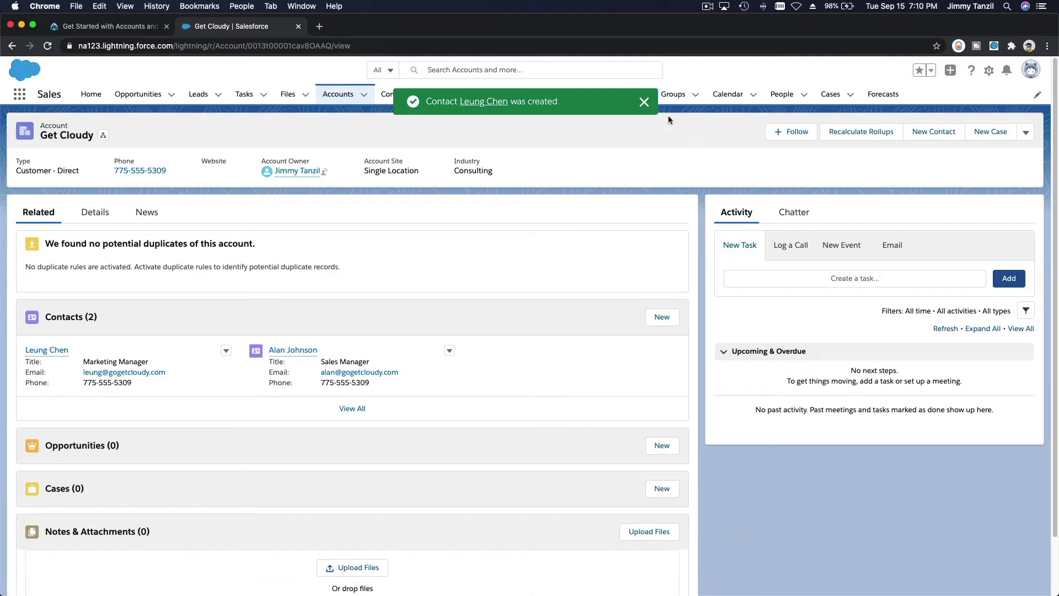
left_click(643, 102)
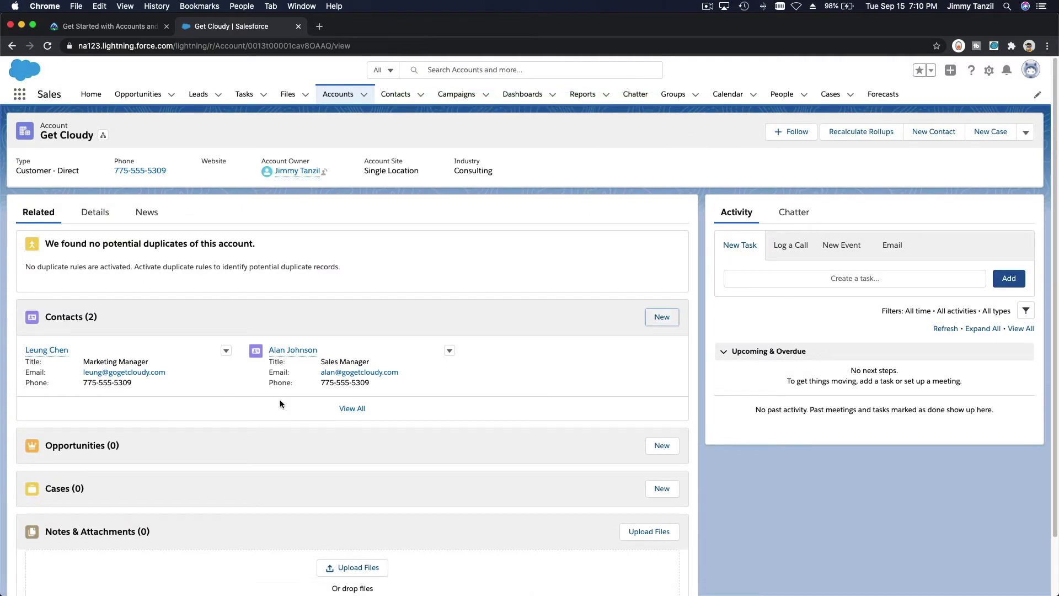
left_click(293, 353)
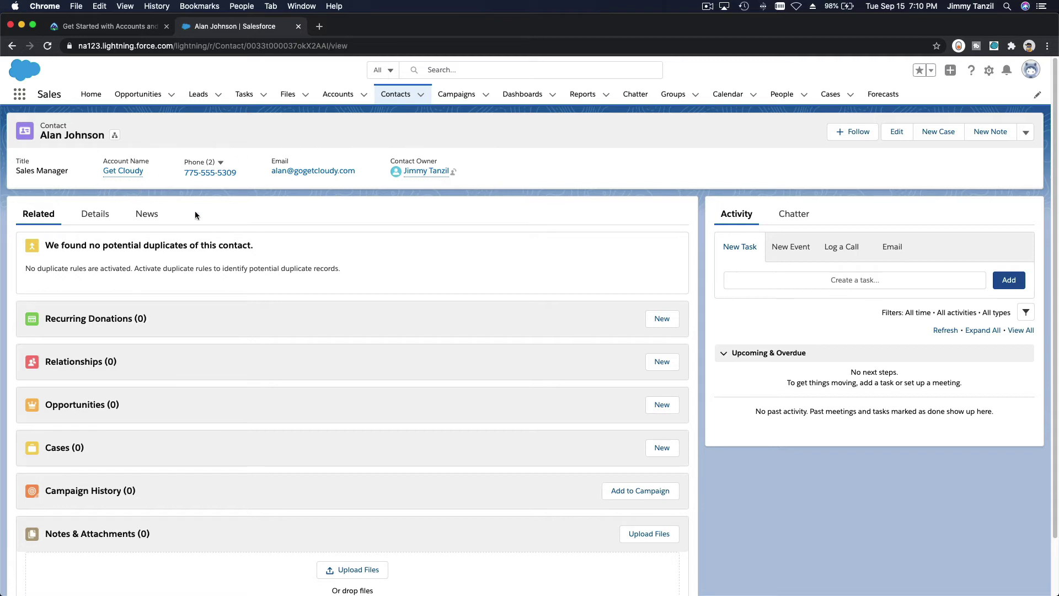
Look through the Sales Manager contact's Details and News, ending on the Related lists
left_click(98, 215)
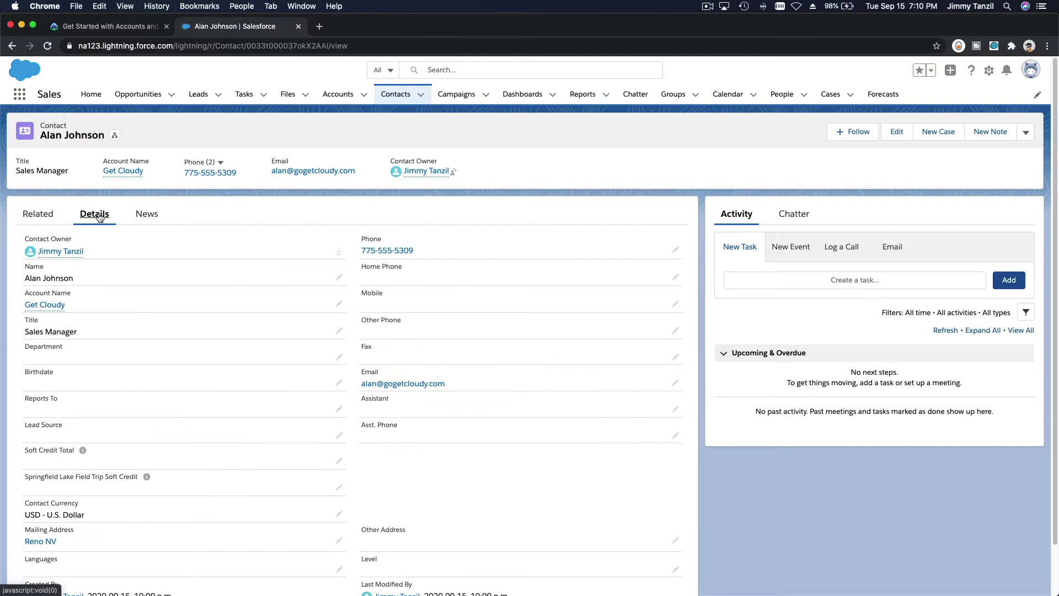
left_click(135, 215)
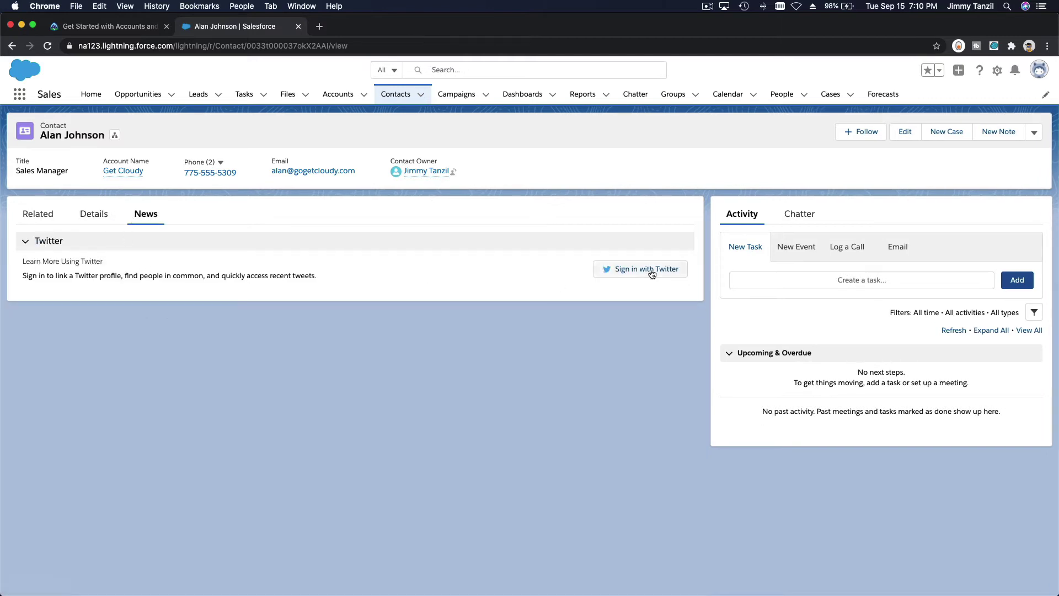
left_click(38, 215)
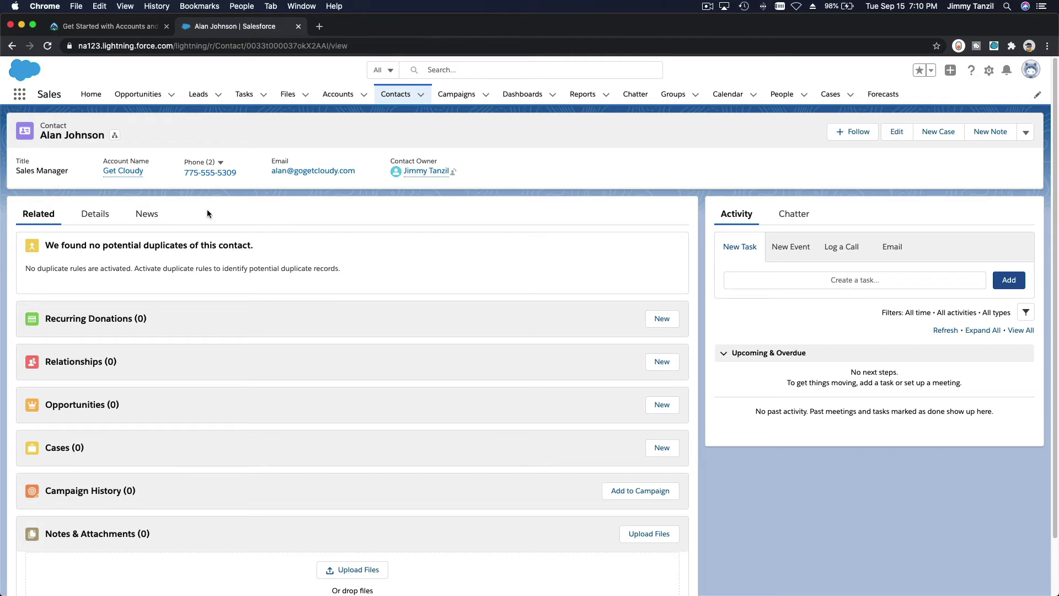
left_click(112, 30)
scroll(440, 298, "down", 5)
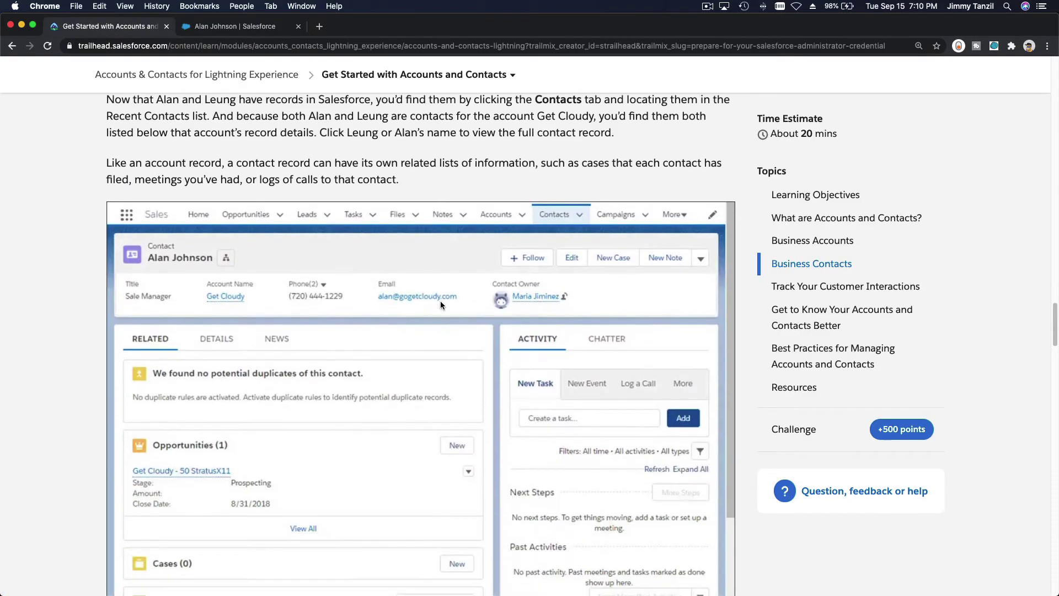
scroll(440, 303, "down", 10)
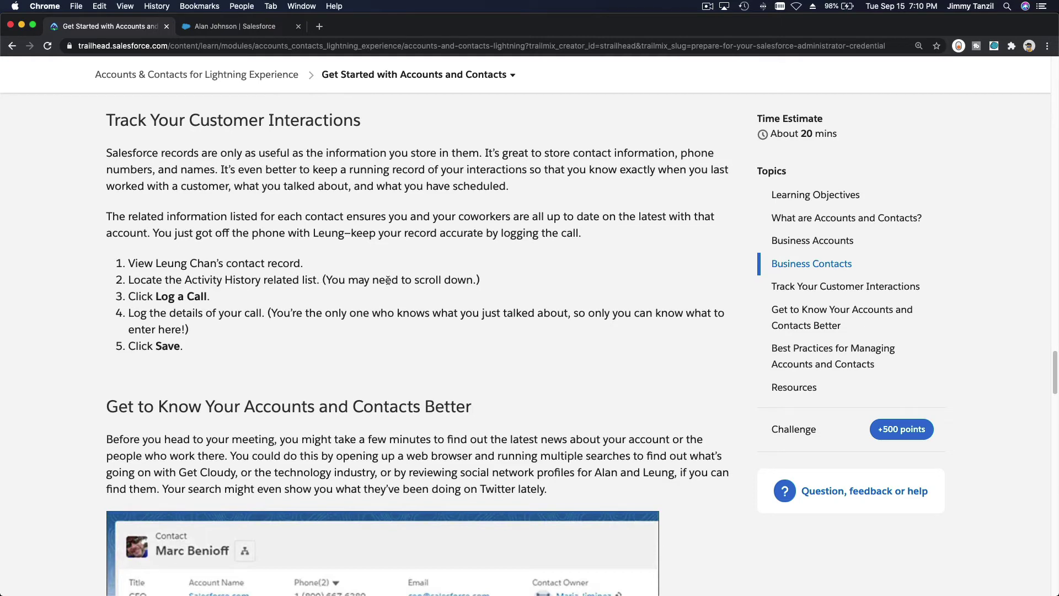
left_click(235, 27)
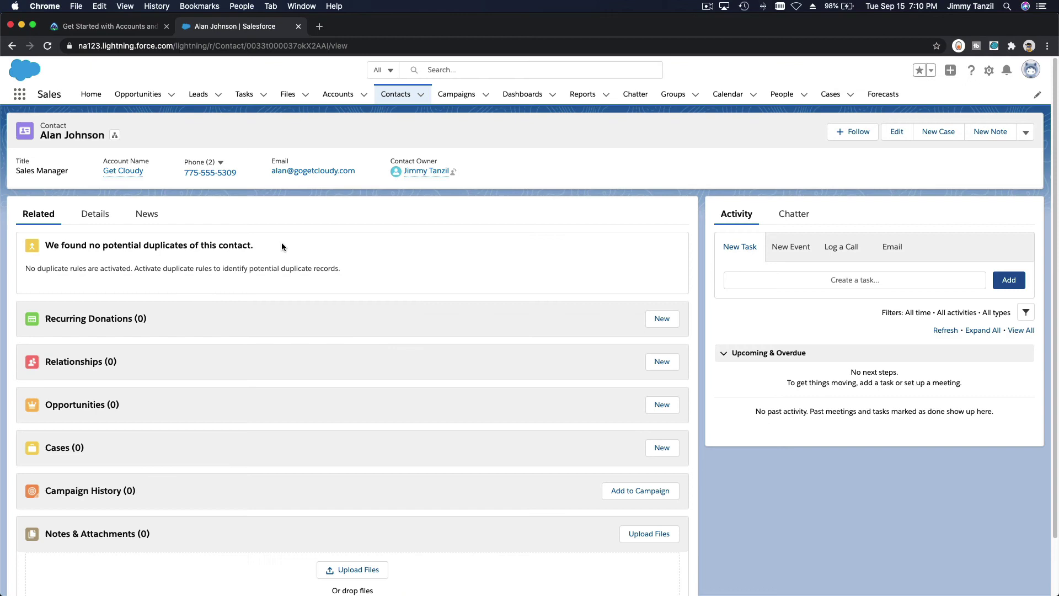
Log a call with the comment 'Offering new service' and expand the saved Call entry
scroll(180, 256, "down", 2)
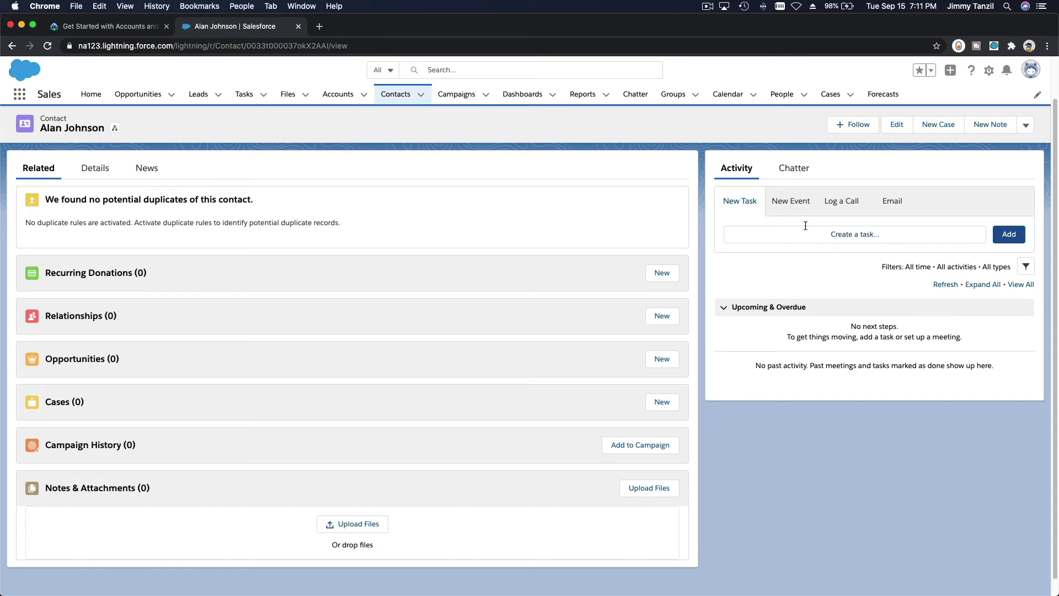
left_click(835, 212)
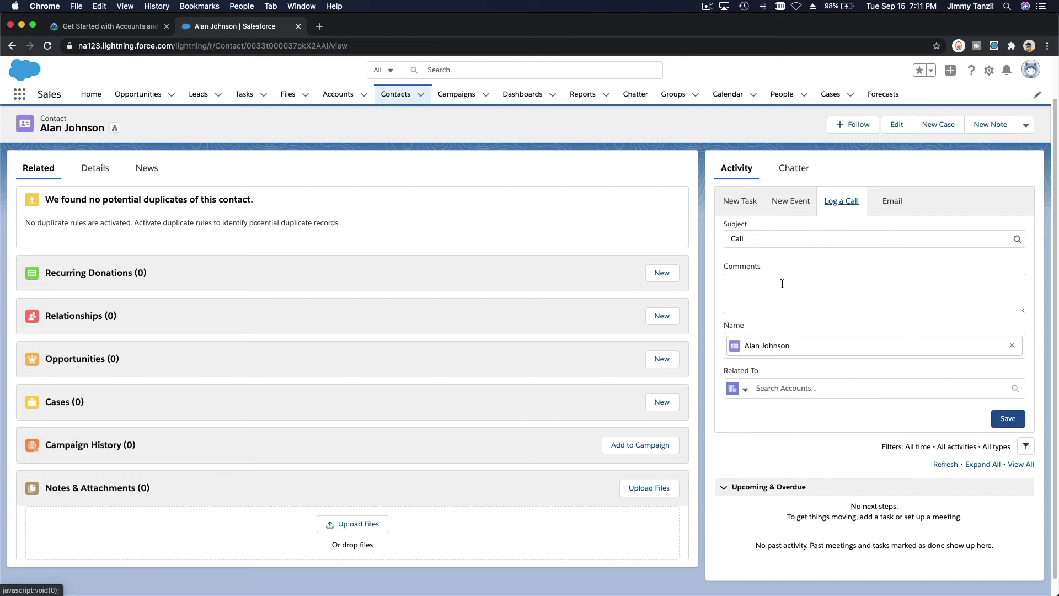
left_click(782, 297)
type("Of")
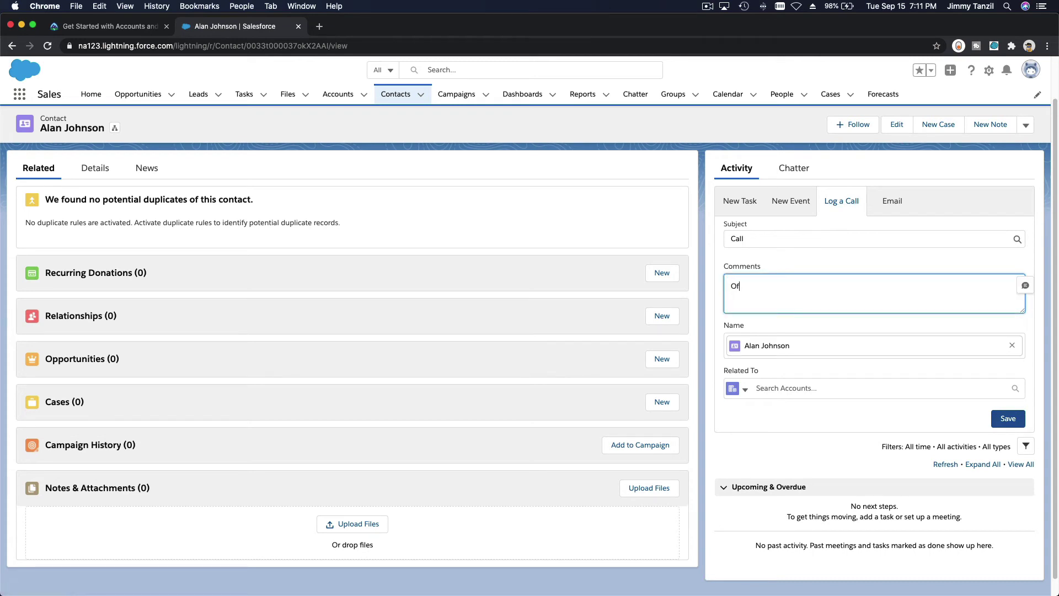
type("fering new services....")
left_click(1012, 419)
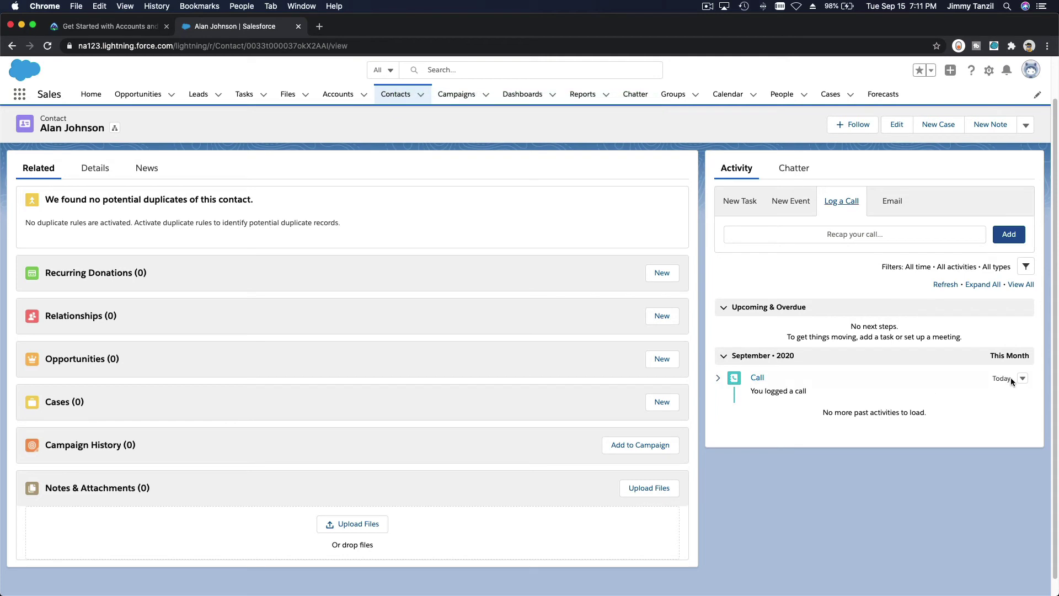
left_click(718, 380)
scroll(717, 376, "down", 1)
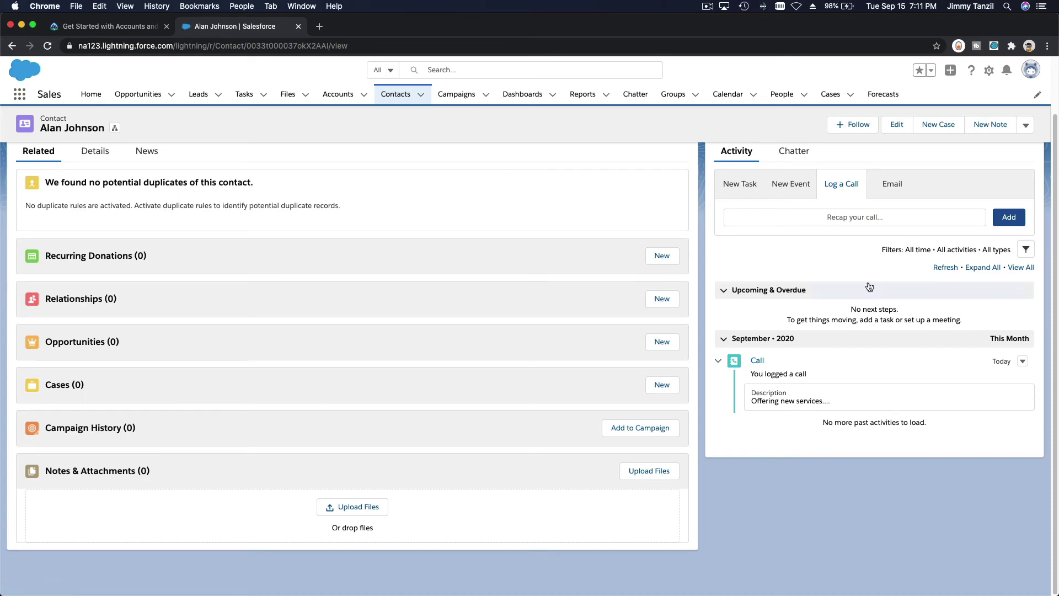
Back in Trailhead, read through the Best Practices headings down to the 500-point Hands-on Challenge
left_click(102, 26)
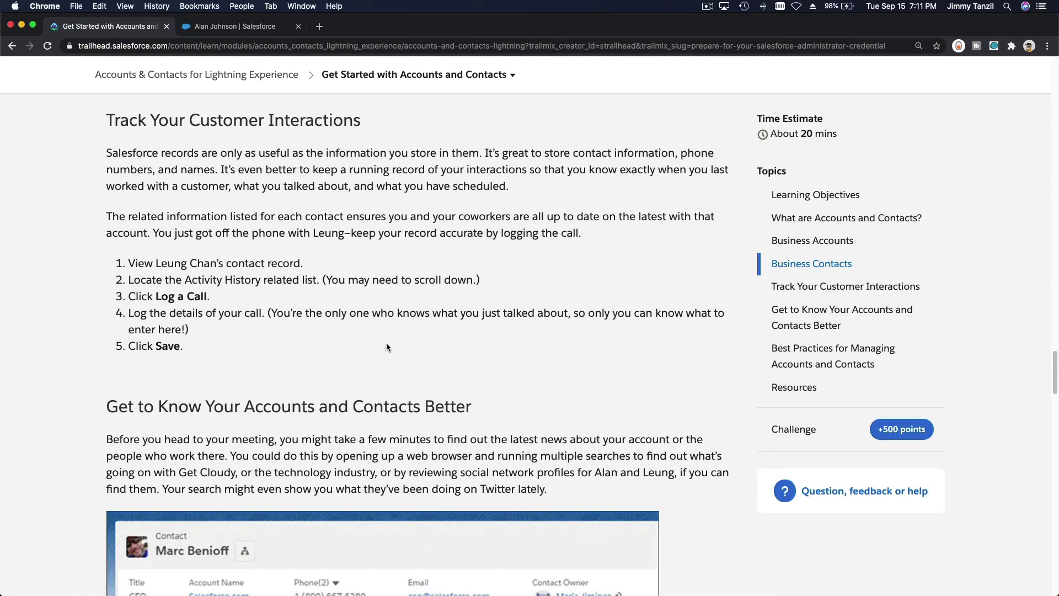
scroll(386, 347, "down", 15)
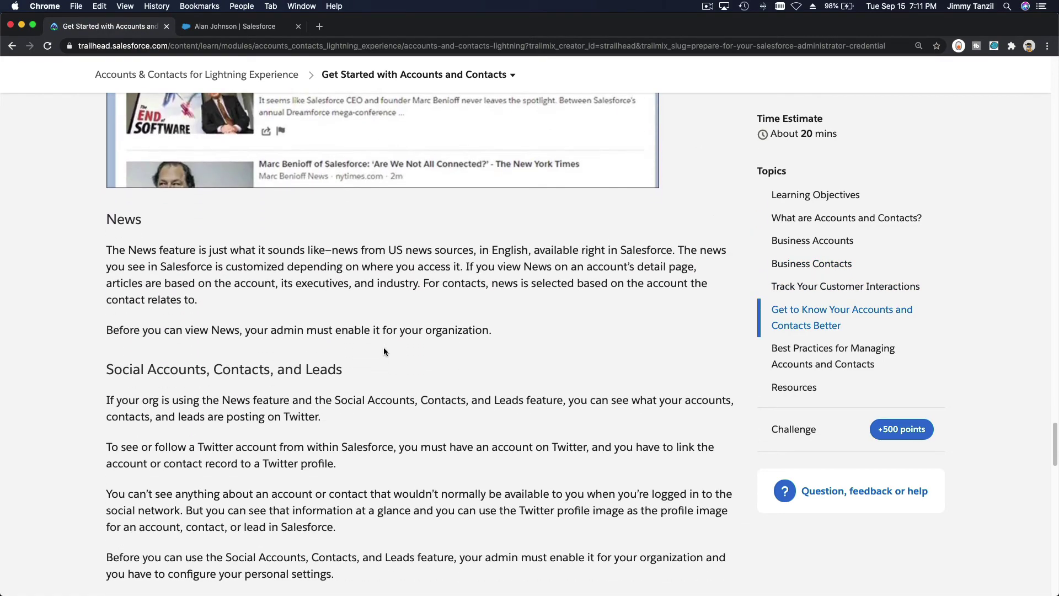
scroll(384, 351, "down", 8)
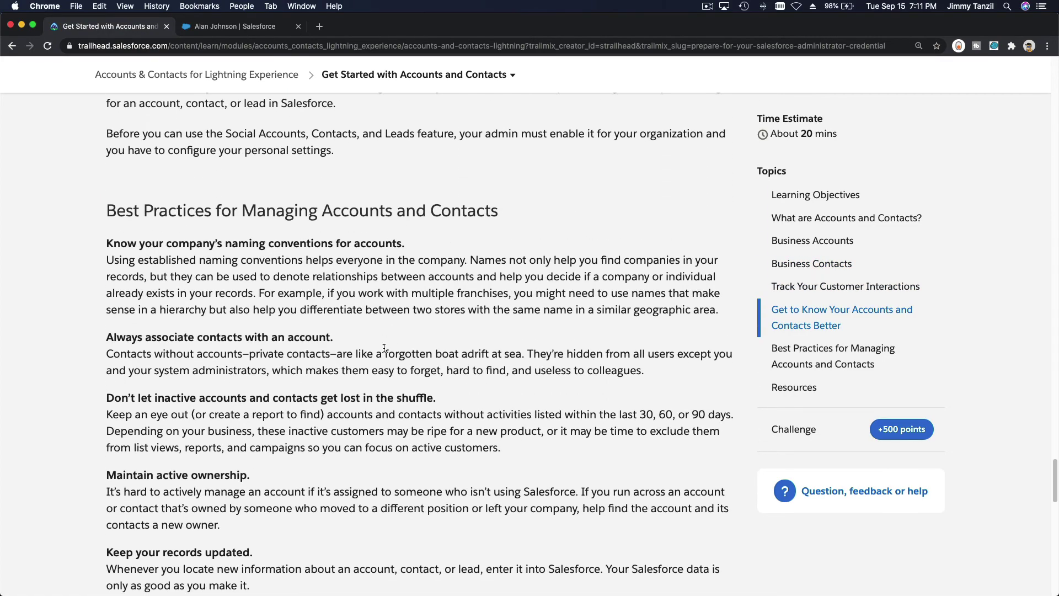
scroll(384, 347, "down", 3)
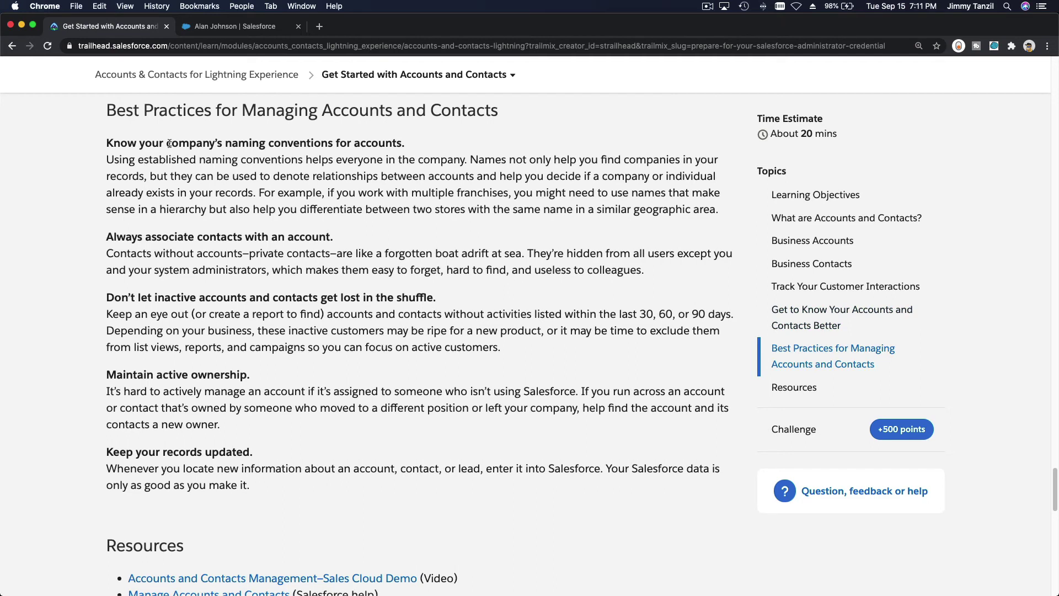
triple_click(176, 141)
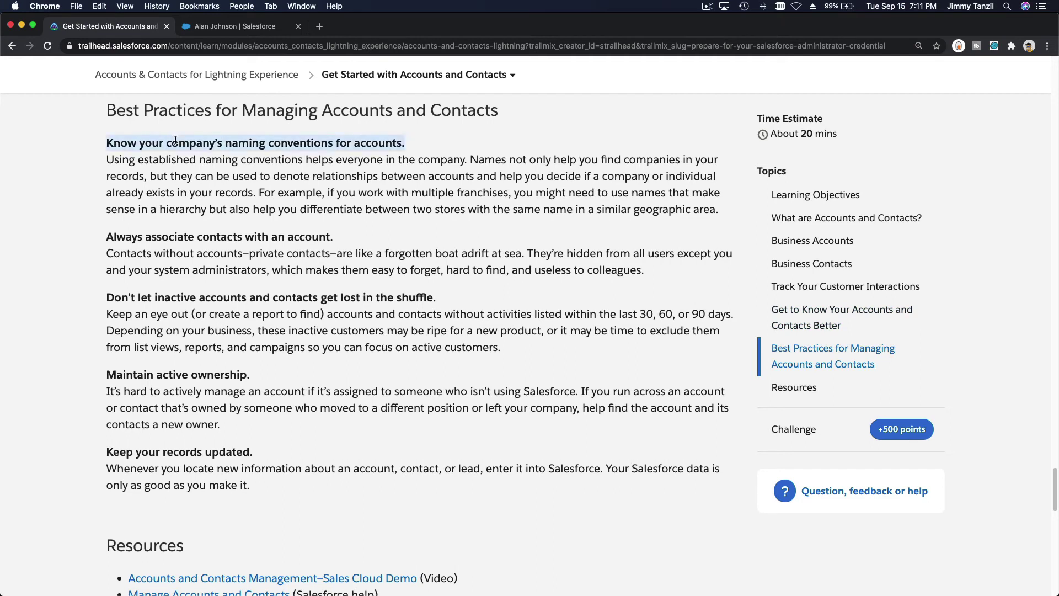
triple_click(187, 242)
triple_click(190, 297)
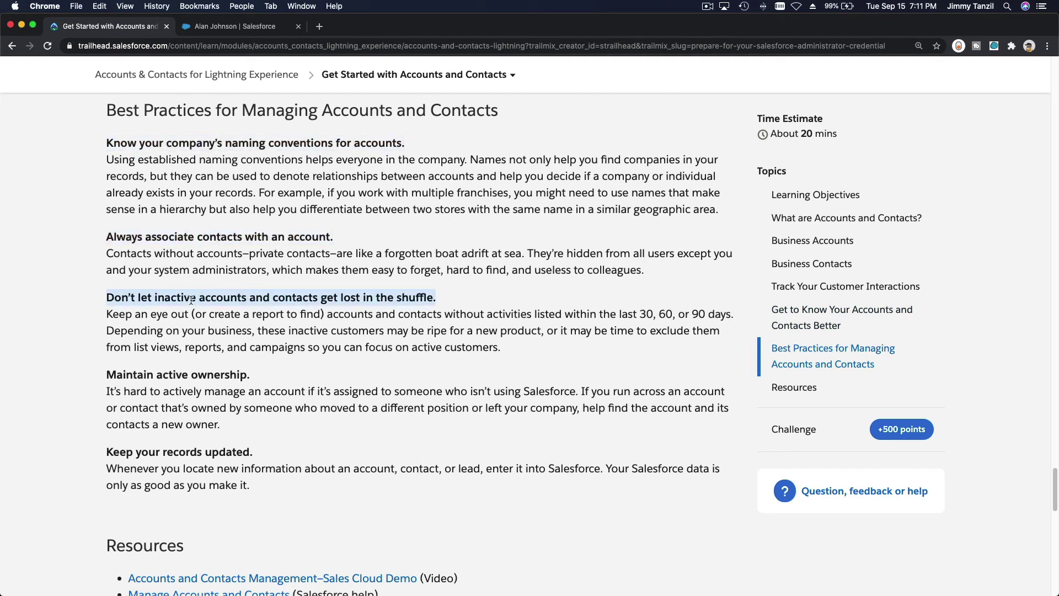
triple_click(187, 389)
double_click(184, 378)
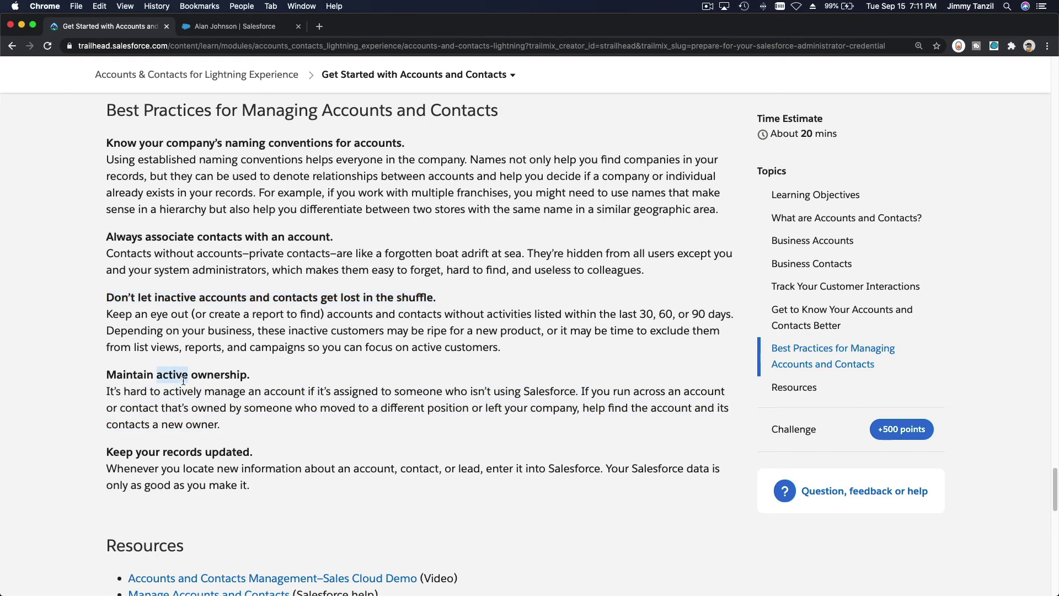
triple_click(183, 378)
triple_click(184, 451)
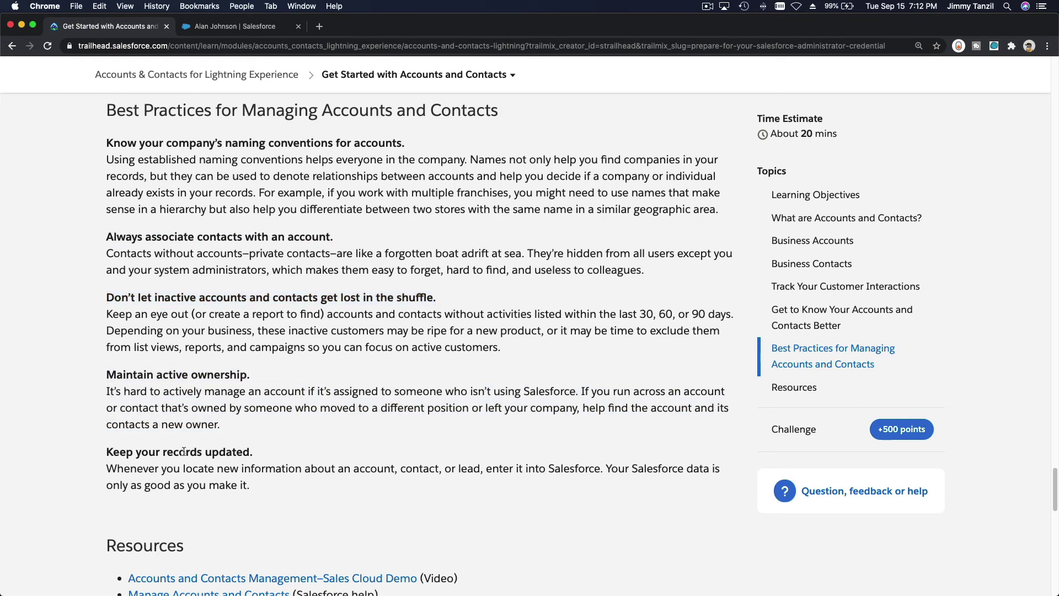
left_click(331, 462)
scroll(537, 478, "down", 5)
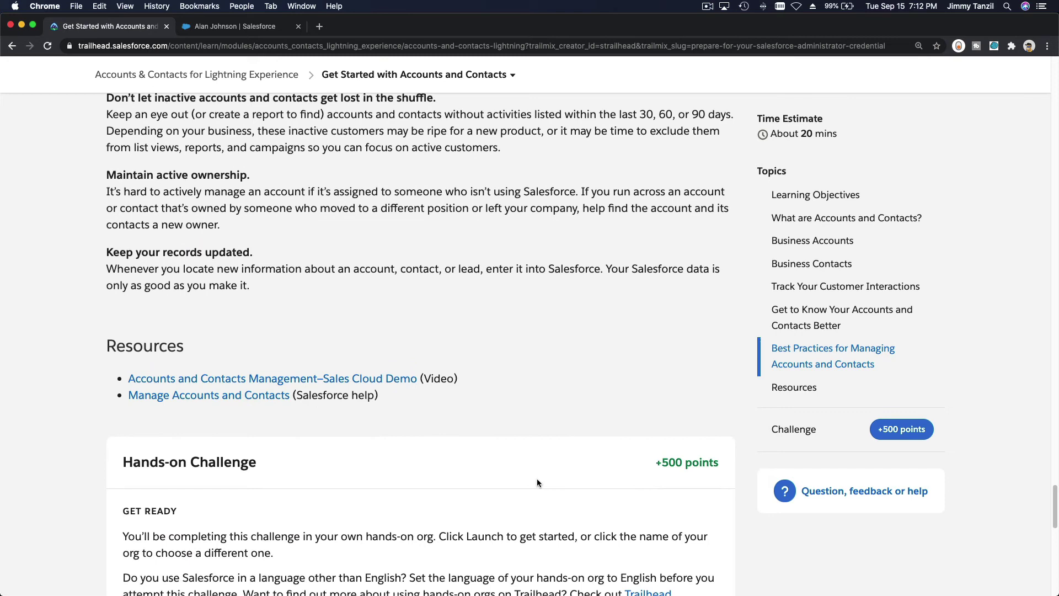
scroll(537, 479, "down", 5)
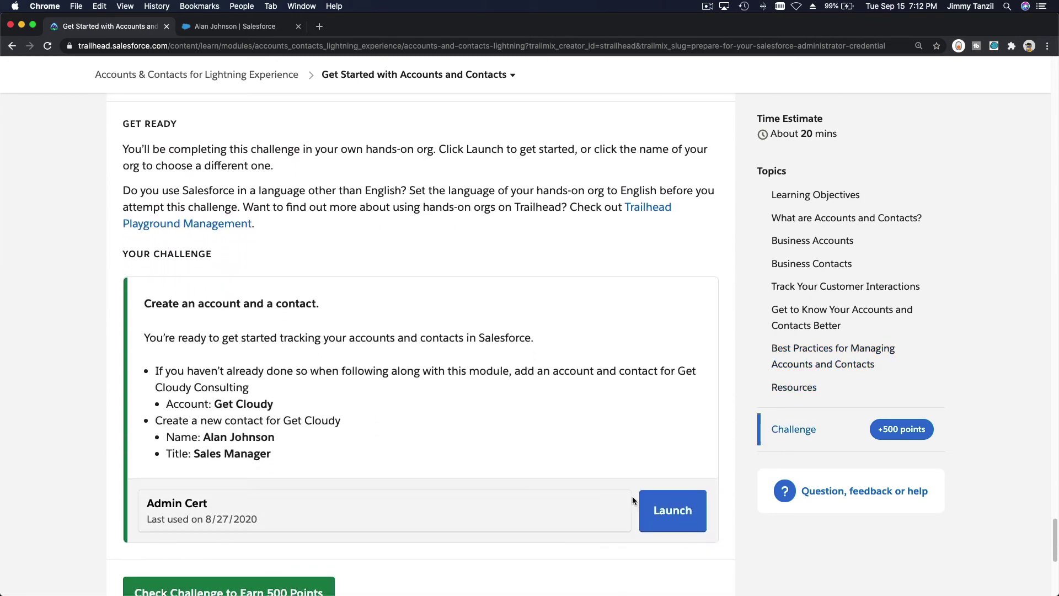
Launch the hands-on org, then verify the challenge to earn the 500 points
left_click(666, 524)
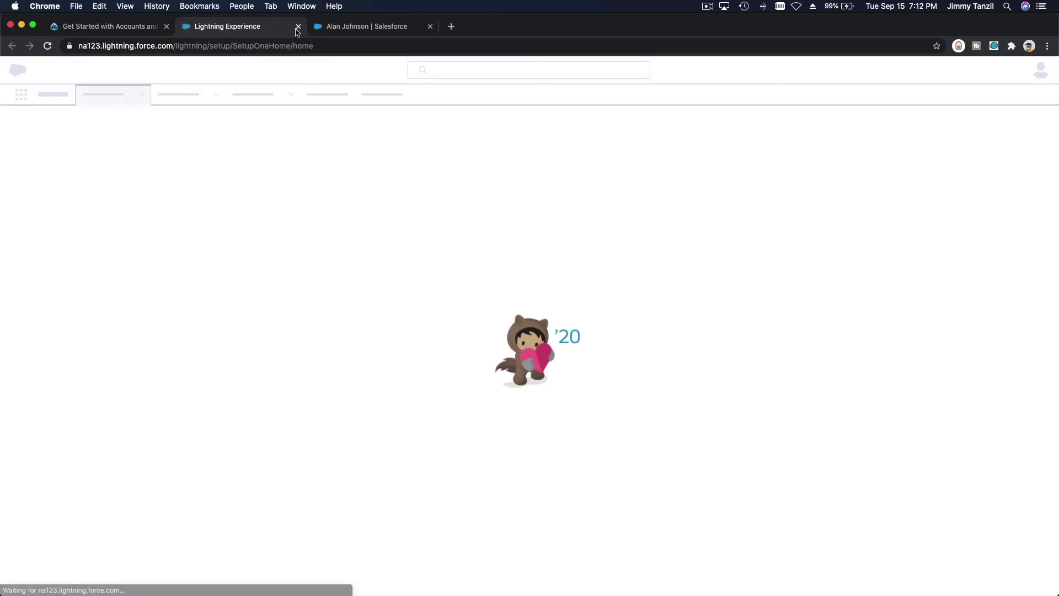
left_click(298, 26)
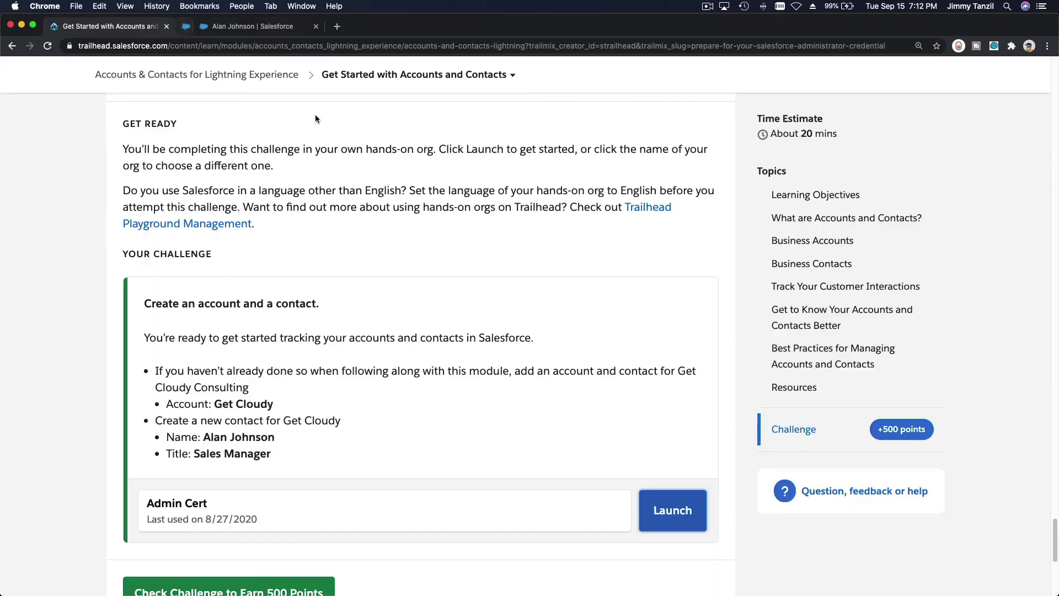
scroll(394, 368, "down", 5)
left_click(244, 373)
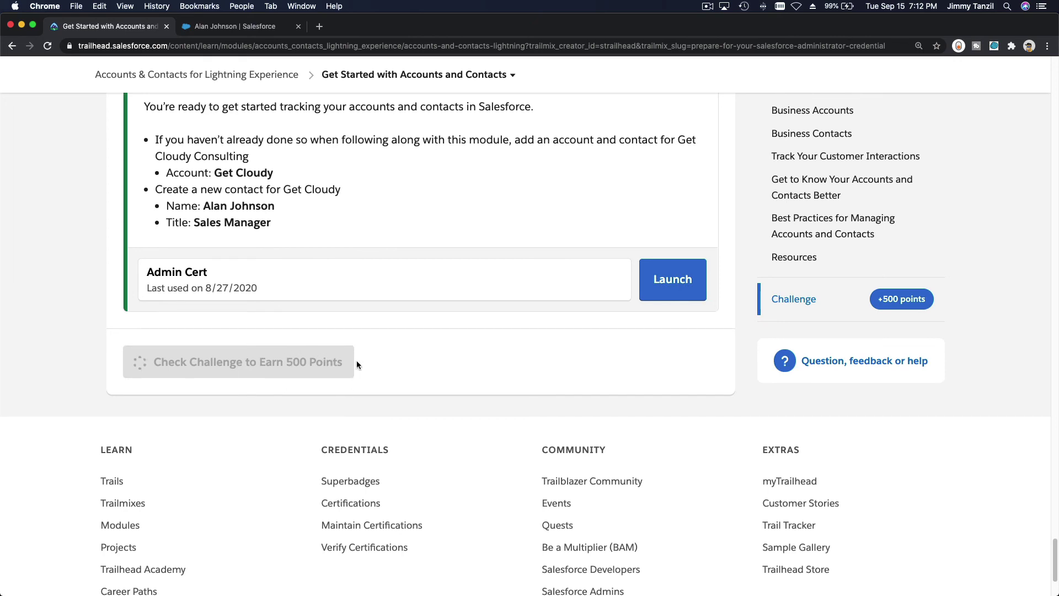
Review the module's list of units, then close it
scroll(456, 358, "up", 3)
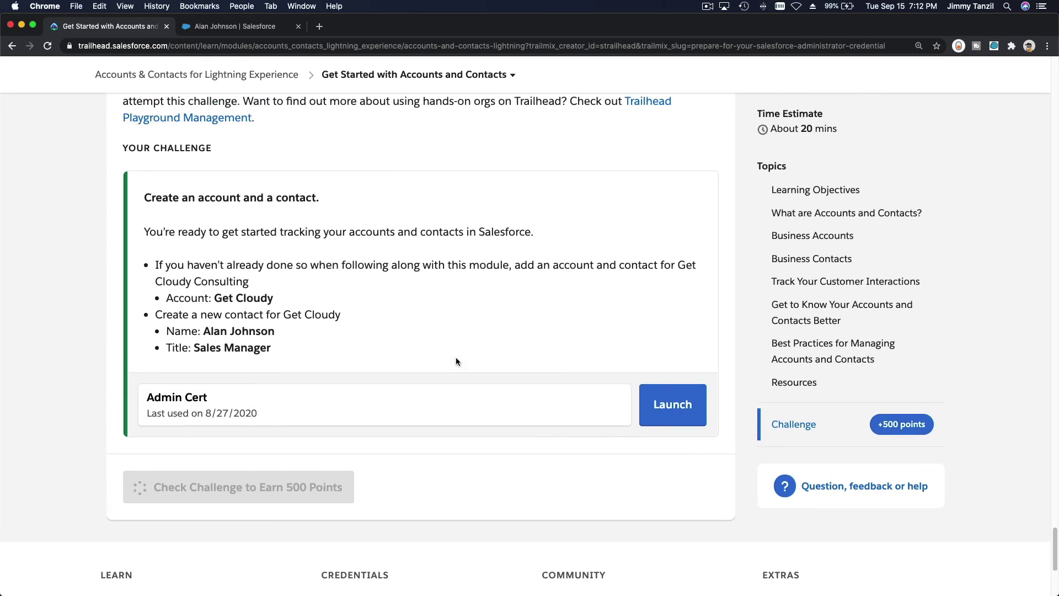
left_click(454, 75)
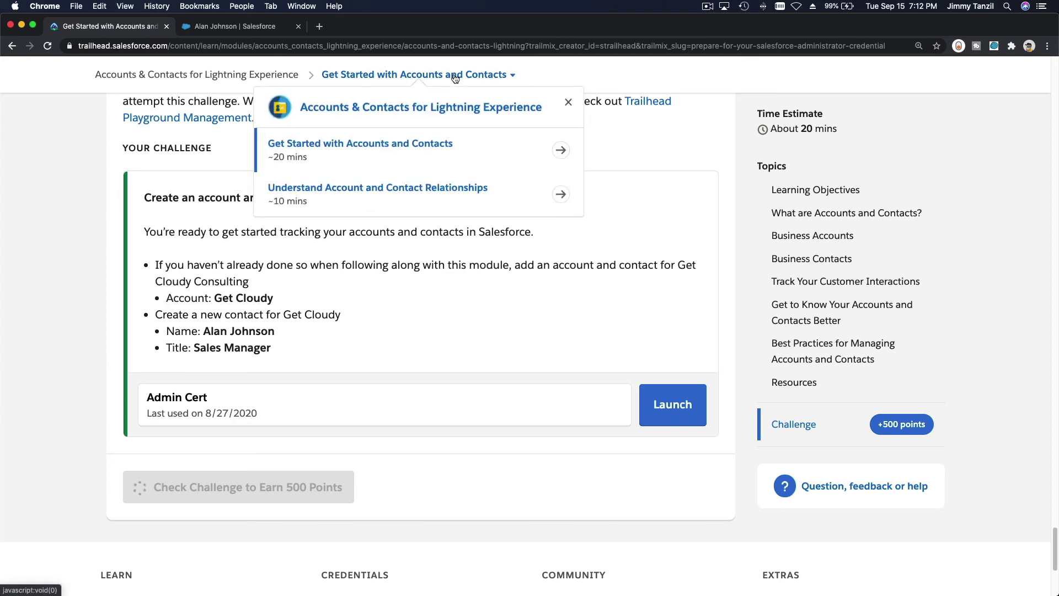
left_click(647, 157)
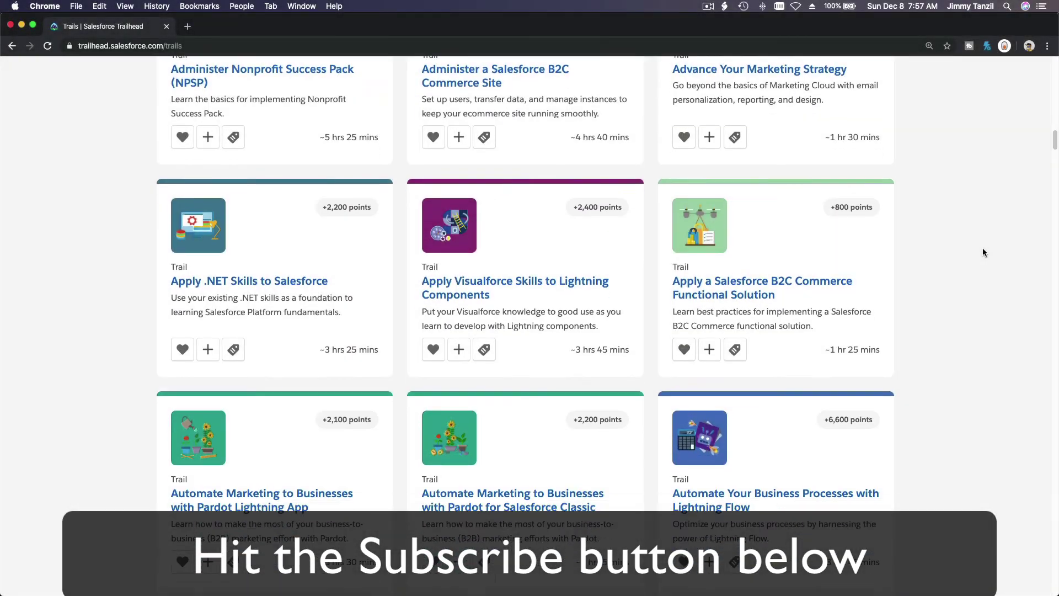
scroll(982, 252, "down", 20)
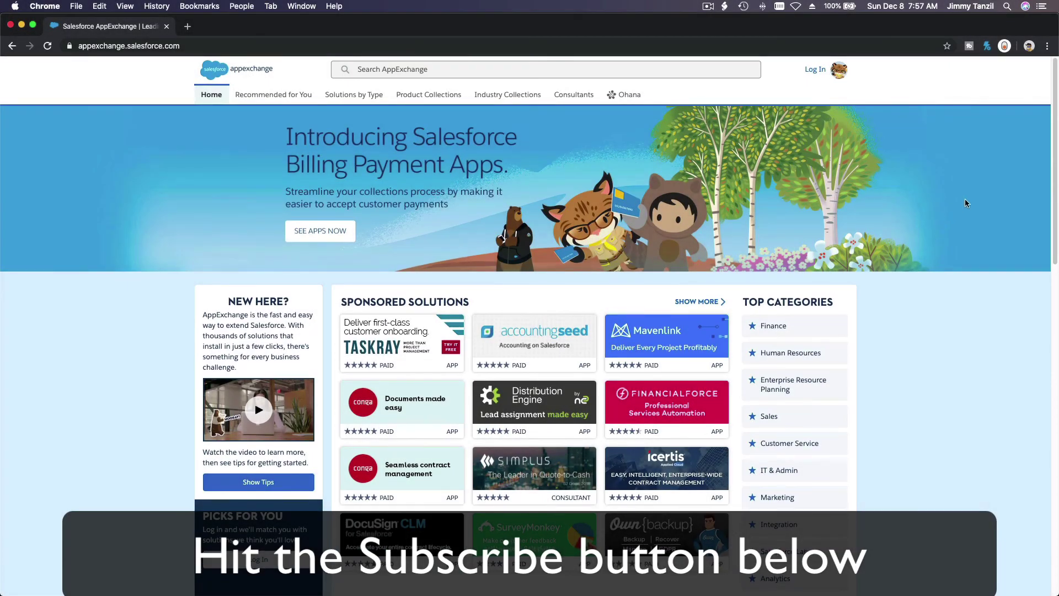
Scroll down the AppExchange home page to the Blaze Your Trail section
scroll(980, 196, "down", 10)
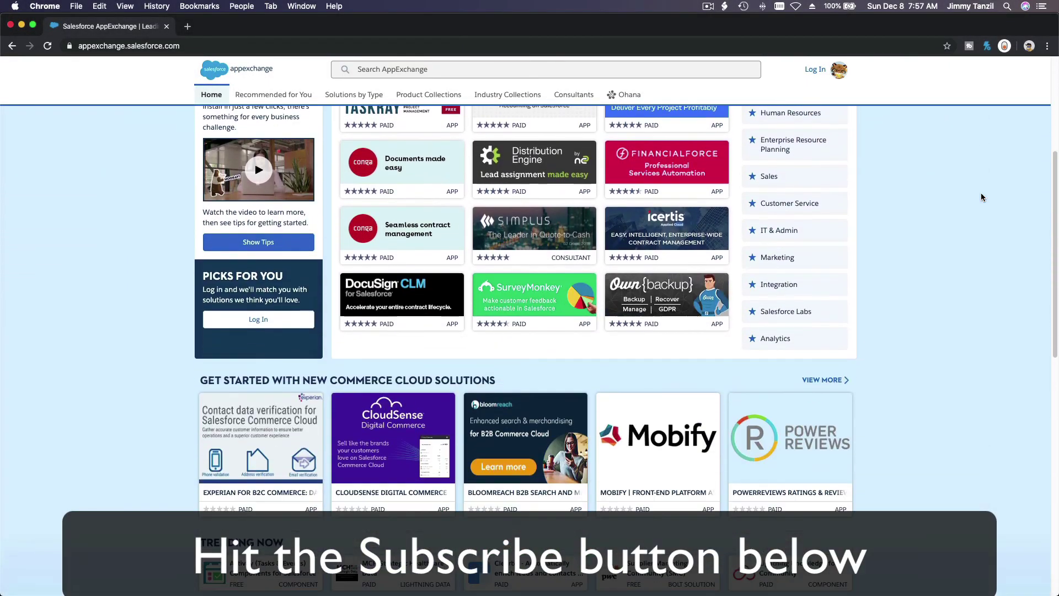
scroll(981, 196, "down", 5)
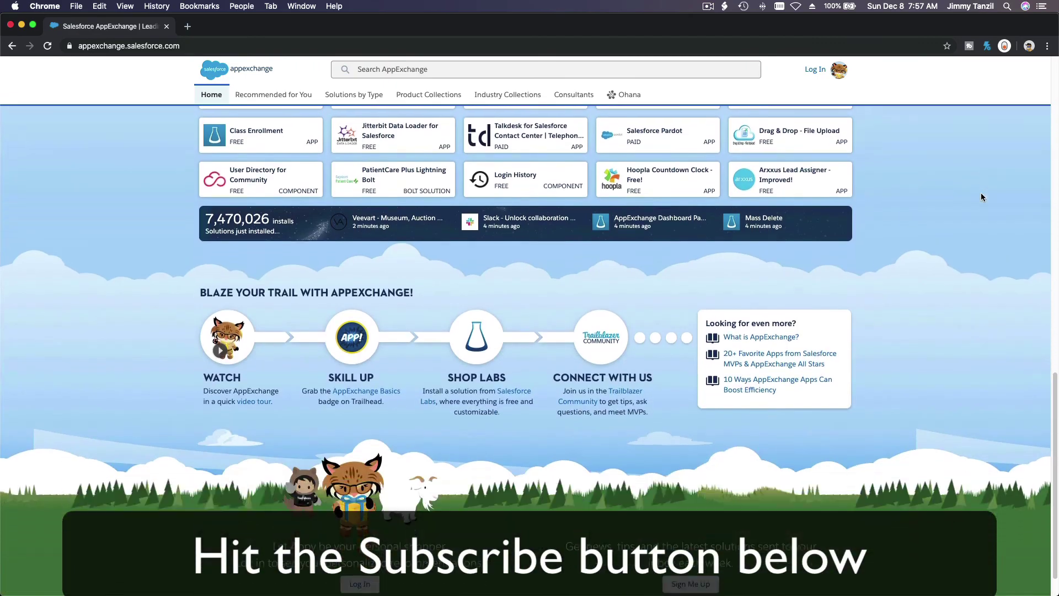